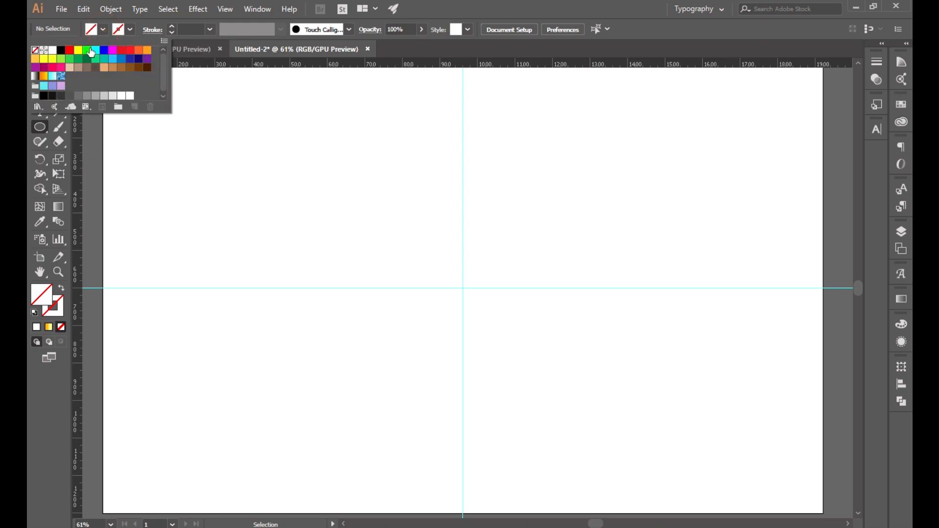
Step: Draw a black-filled circle about 908 px in diameter, centred on the intersection of the two guides
{"action": "left_click", "coordinate": [61, 49]}
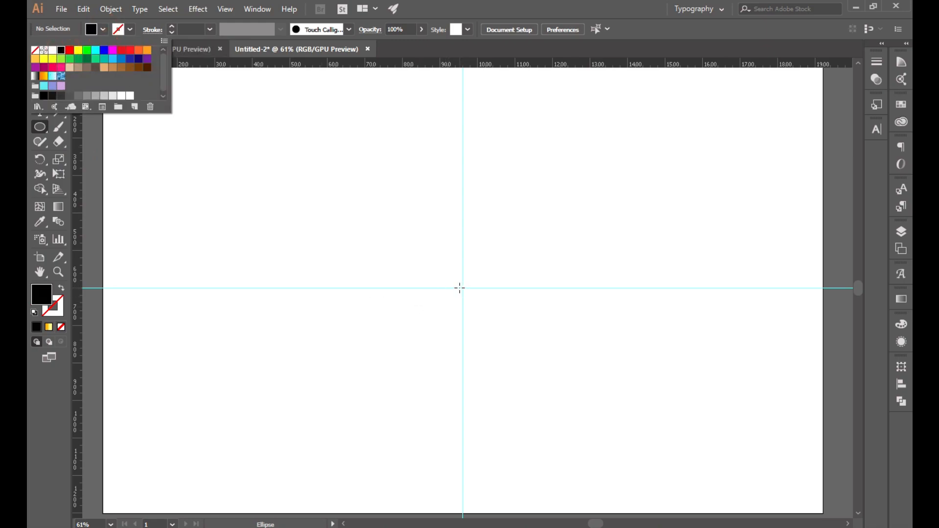
{"action": "left_click", "coordinate": [462, 288]}
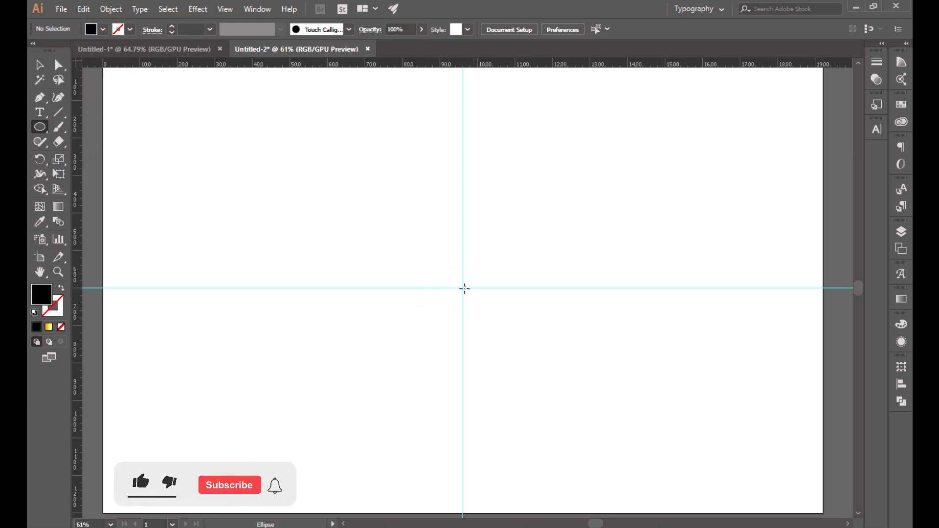
{"action": "left_click_drag", "start_coordinate": [464, 288], "coordinate": [633, 412]}
{"action": "left_click", "coordinate": [40, 64]}
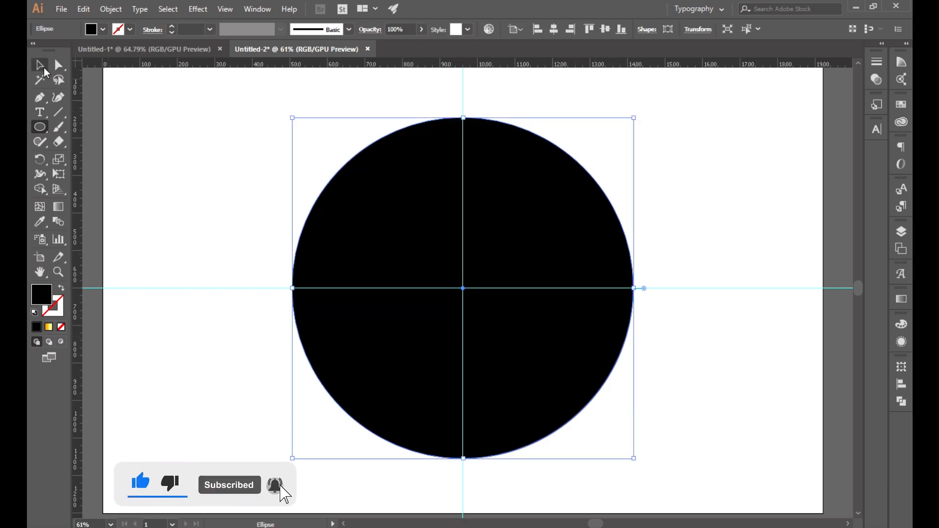
Step: Copy the black circle, paste the copy in front, and fill it with dark gray
{"action": "left_click", "coordinate": [84, 9]}
{"action": "left_click", "coordinate": [91, 67]}
{"action": "left_click", "coordinate": [84, 9]}
{"action": "left_click", "coordinate": [112, 91]}
{"action": "left_click", "coordinate": [103, 30]}
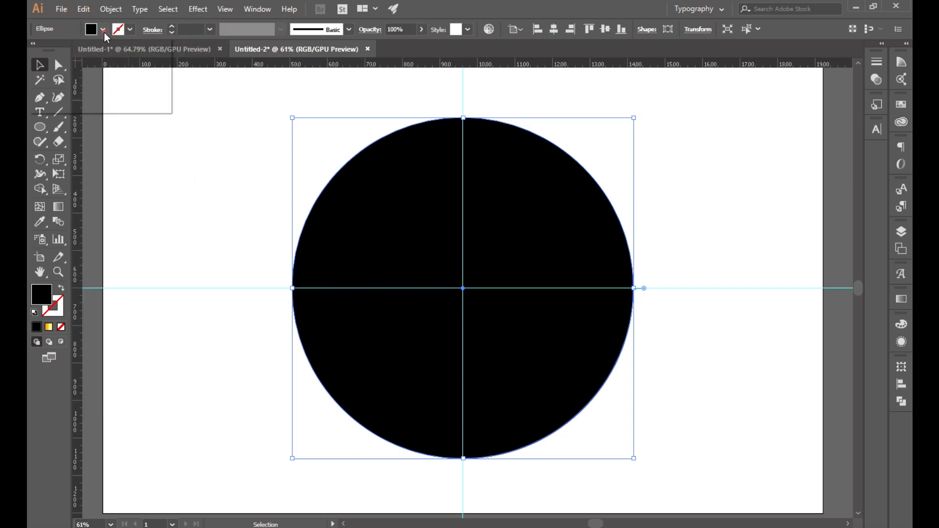
{"action": "left_click", "coordinate": [70, 96]}
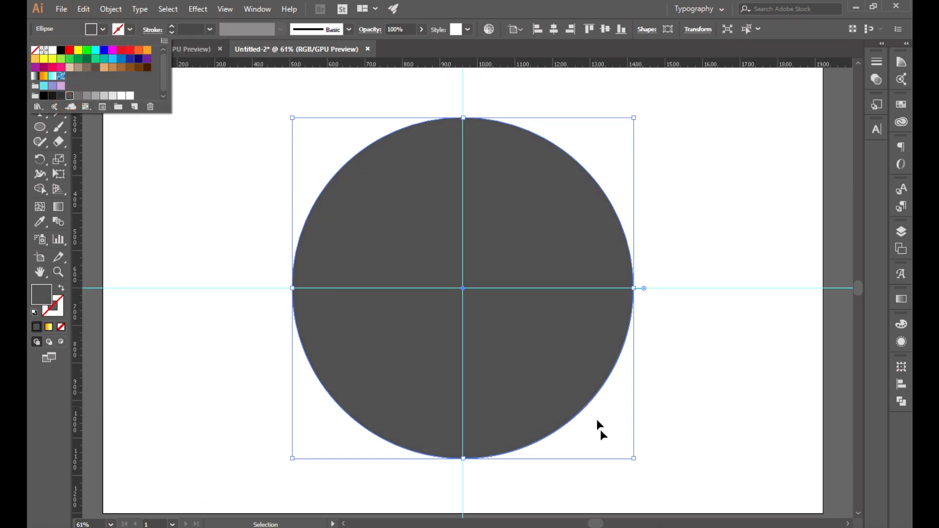
Step: Scale the dark gray circle down around its centre to about half the black circle's diameter
{"action": "left_click", "coordinate": [633, 458]}
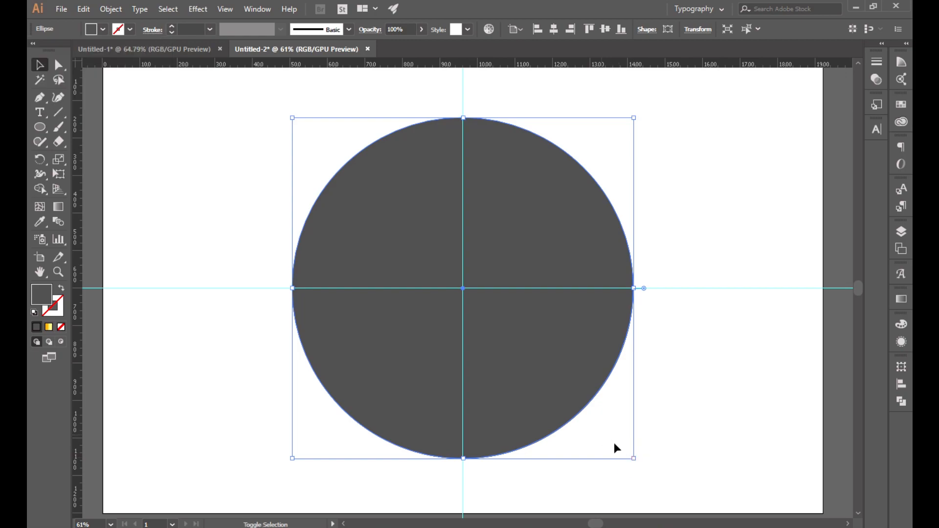
{"action": "left_click_drag", "start_coordinate": [635, 460], "coordinate": [550, 407]}
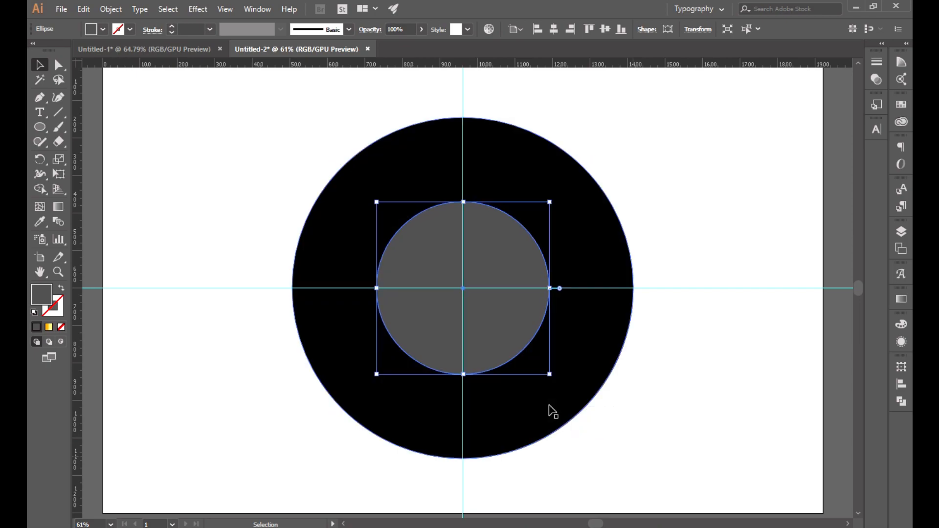
{"action": "scroll", "coordinate": [611, 408], "scroll_direction": "down", "scroll_amount": 1}
{"action": "left_click", "coordinate": [611, 407]}
{"action": "left_click", "coordinate": [505, 304]}
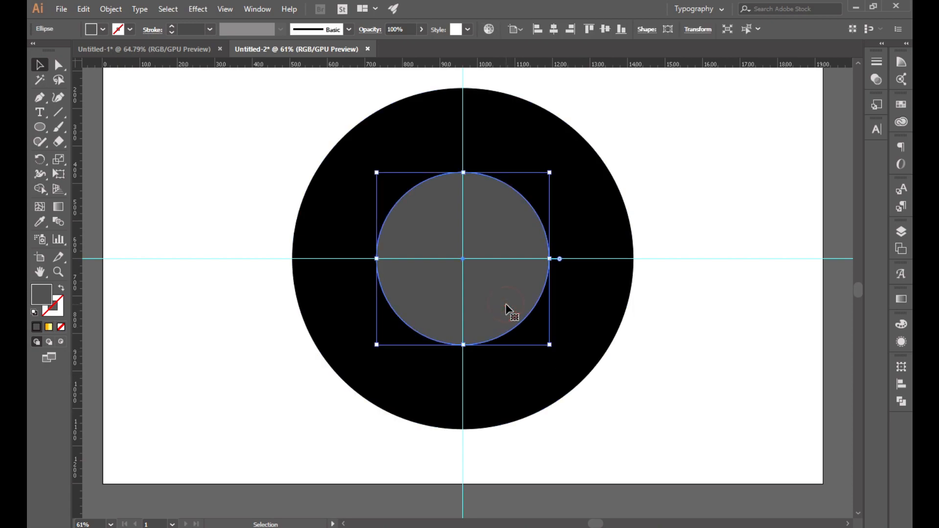
{"action": "left_click_drag", "start_coordinate": [550, 171], "coordinate": [551, 167]}
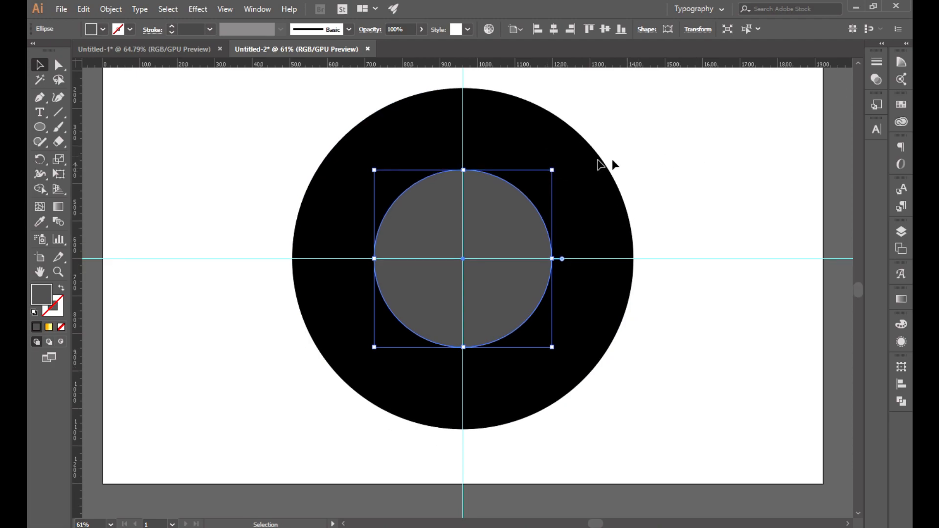
Step: Shrink the dark gray circle slightly and centre it horizontally and vertically on the artboard
{"action": "left_click", "coordinate": [398, 149]}
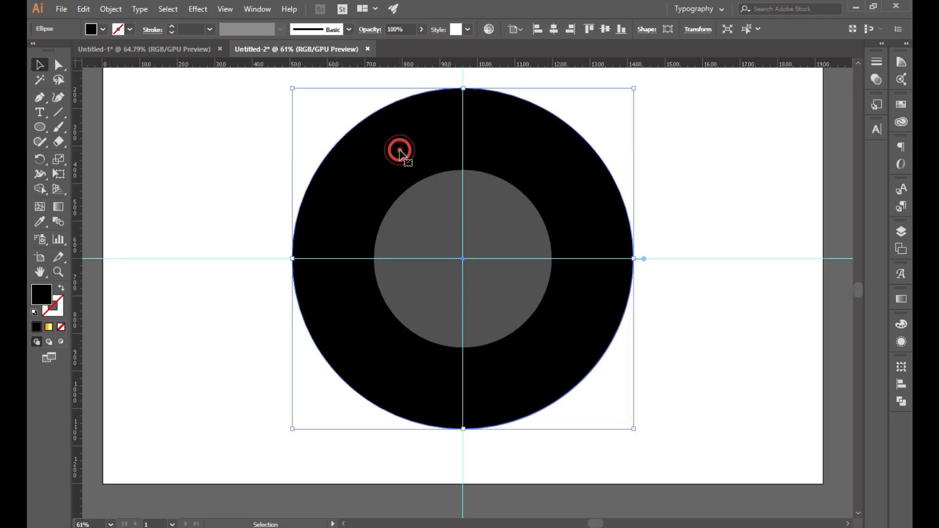
{"action": "left_click", "coordinate": [421, 224]}
{"action": "left_click_drag", "start_coordinate": [552, 170], "coordinate": [549, 173]}
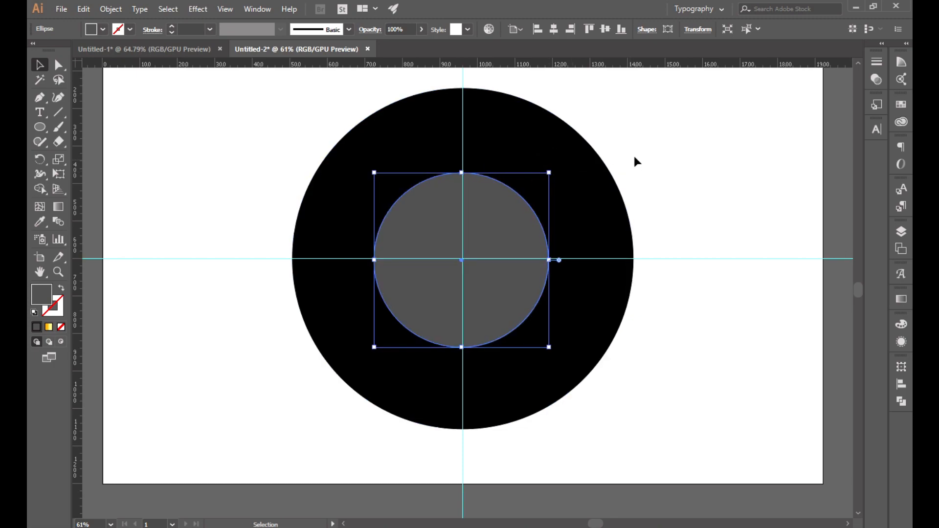
{"action": "left_click", "coordinate": [692, 156]}
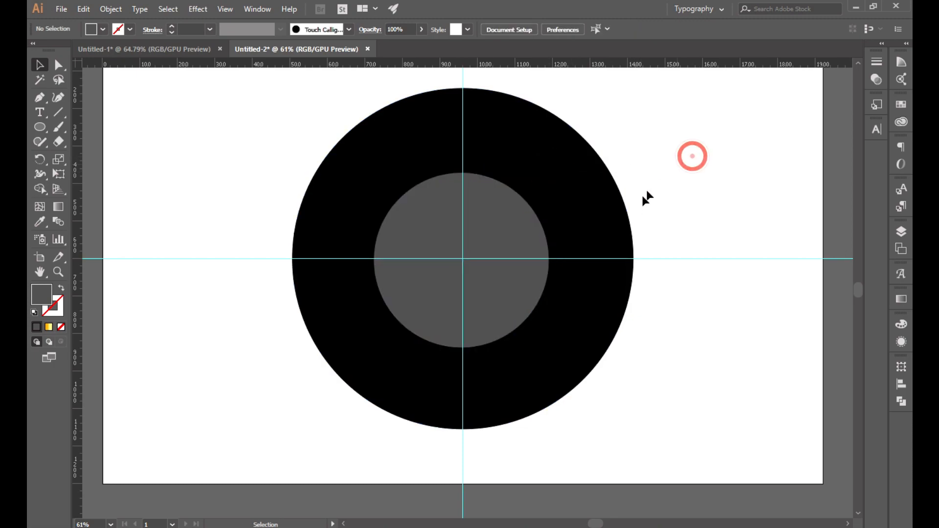
{"action": "left_click", "coordinate": [491, 306]}
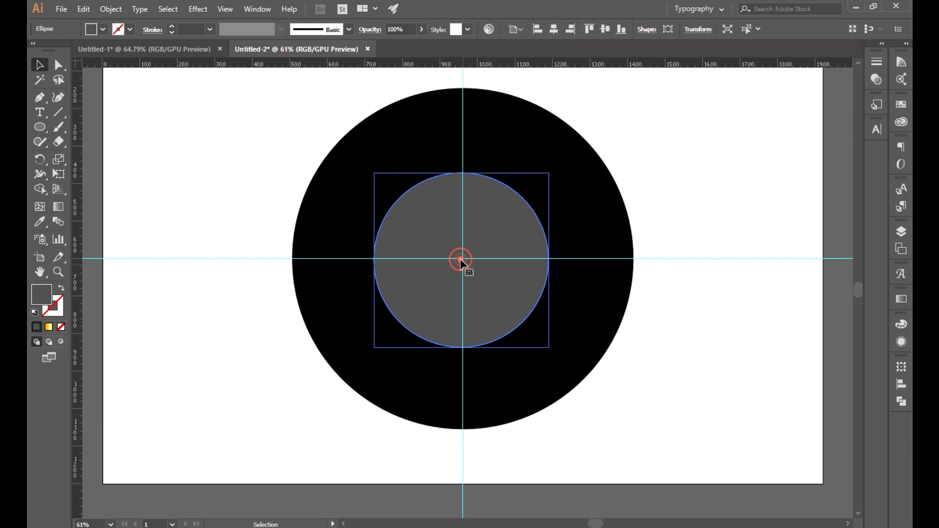
{"action": "left_click", "coordinate": [605, 29]}
{"action": "left_click", "coordinate": [554, 30]}
{"action": "left_click", "coordinate": [646, 137]}
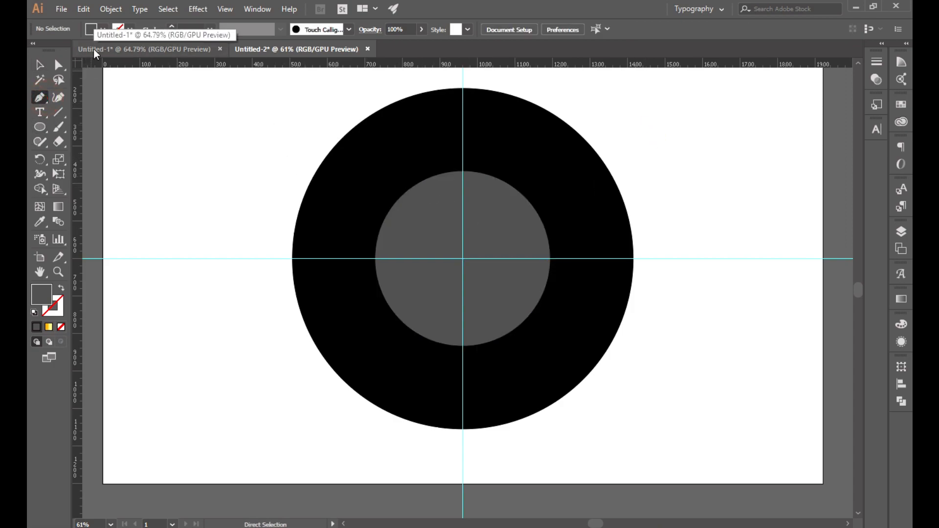
{"action": "left_click", "coordinate": [91, 29]}
{"action": "left_click", "coordinate": [35, 50]}
{"action": "left_click", "coordinate": [130, 29]}
{"action": "left_click", "coordinate": [61, 50]}
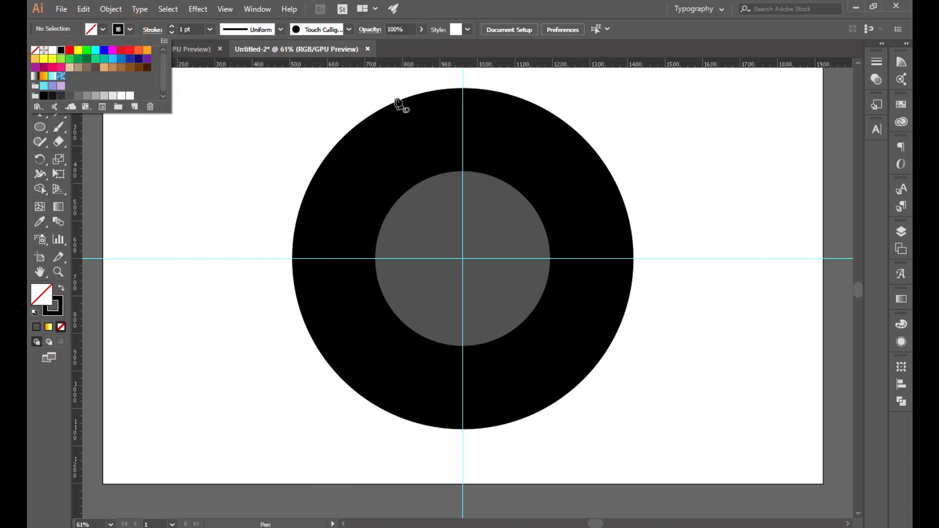
{"action": "left_click", "coordinate": [58, 272]}
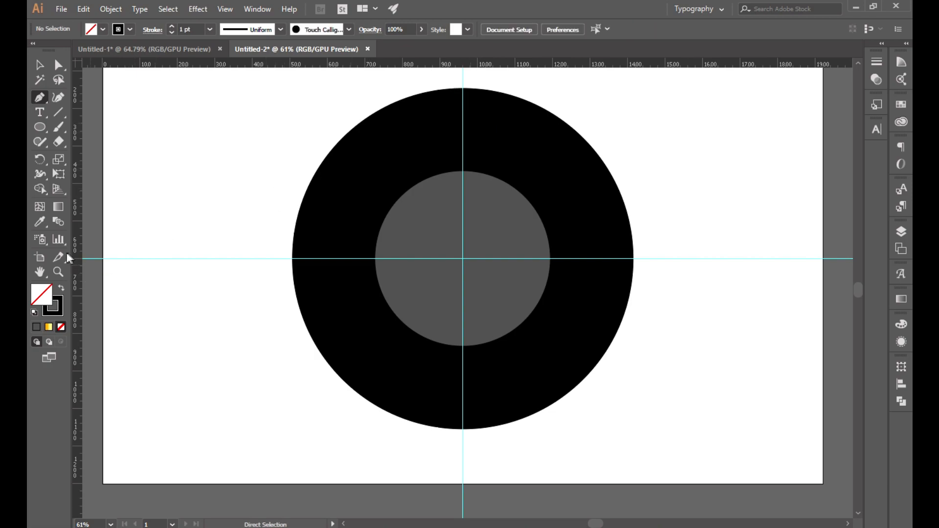
{"action": "left_click", "coordinate": [458, 79]}
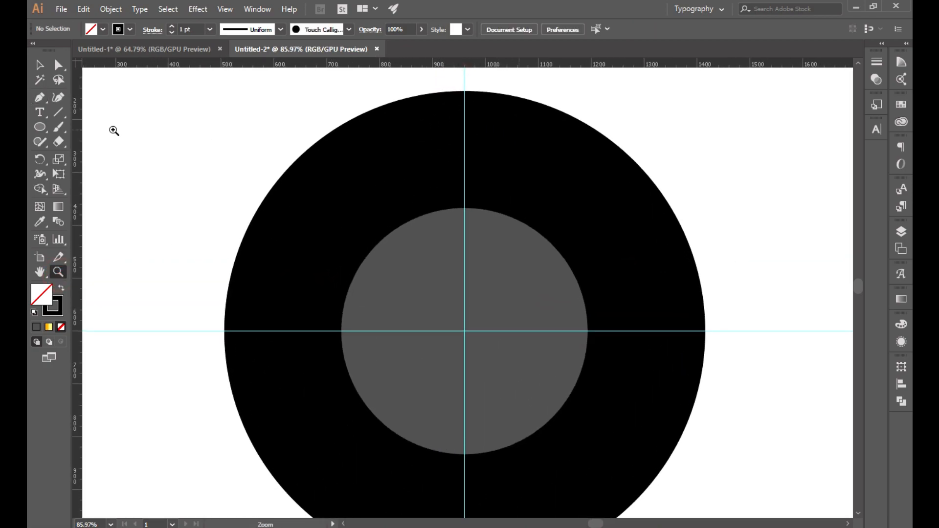
{"action": "left_click", "coordinate": [40, 100]}
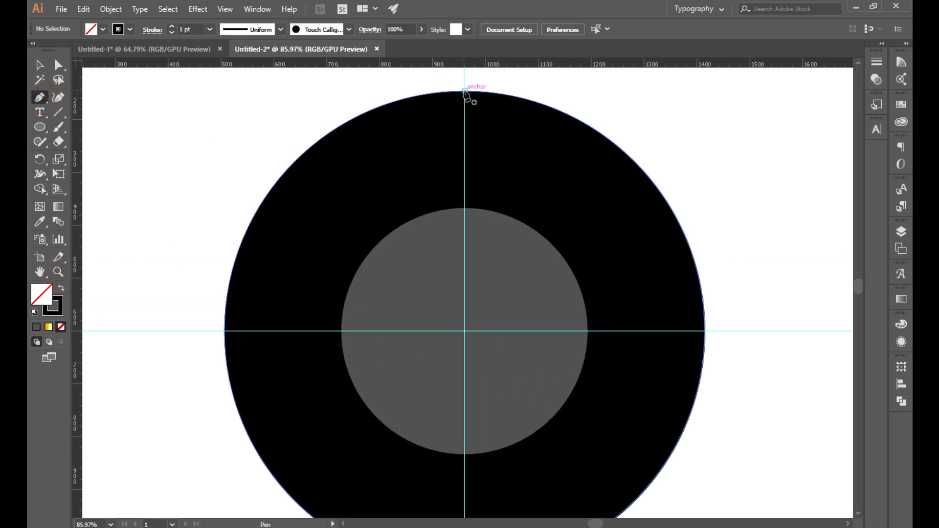
{"action": "left_click", "coordinate": [464, 91]}
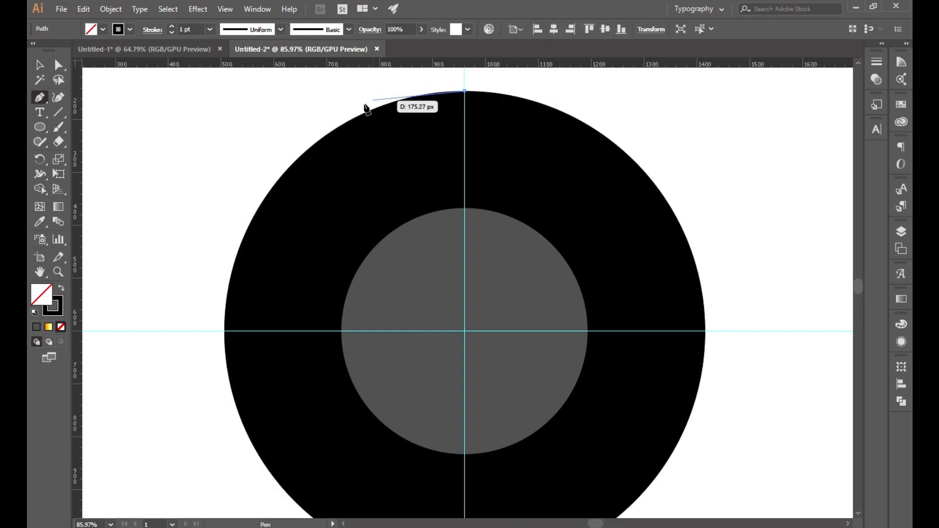
{"action": "left_click", "coordinate": [100, 92], "text": "ctrl"}
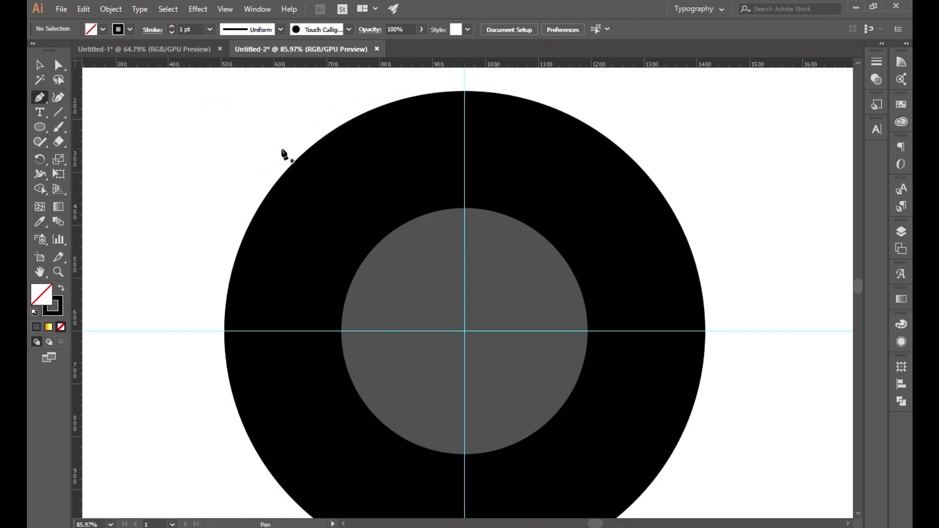
Step: Select both circles and subtract the inner gray one with Minus Front to make a black ring
{"action": "left_click", "coordinate": [48, 67]}
{"action": "left_click_drag", "start_coordinate": [202, 141], "coordinate": [532, 397]}
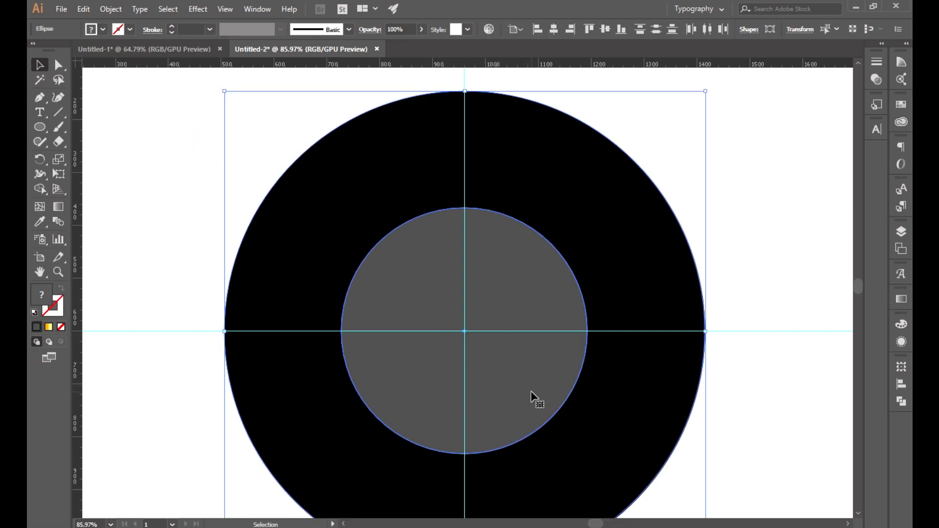
{"action": "left_click", "coordinate": [901, 401]}
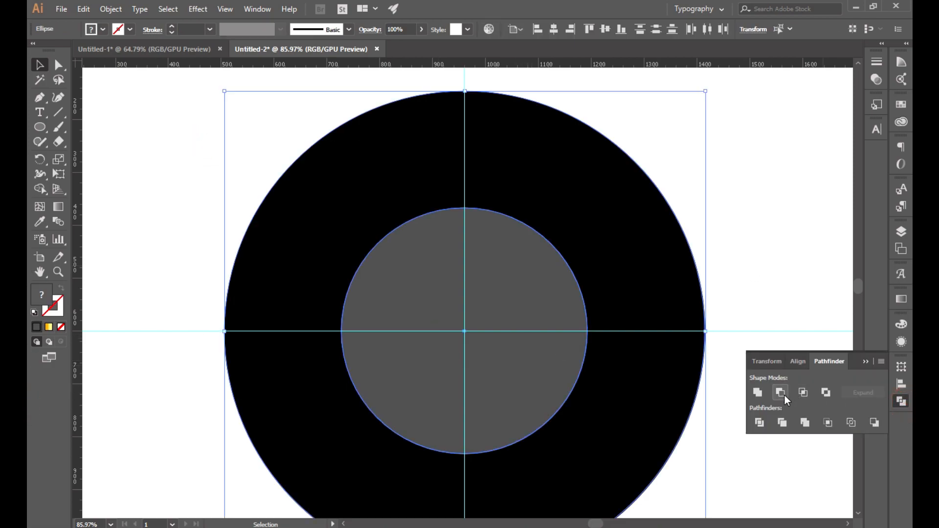
{"action": "left_click", "coordinate": [781, 392]}
{"action": "left_click", "coordinate": [786, 233]}
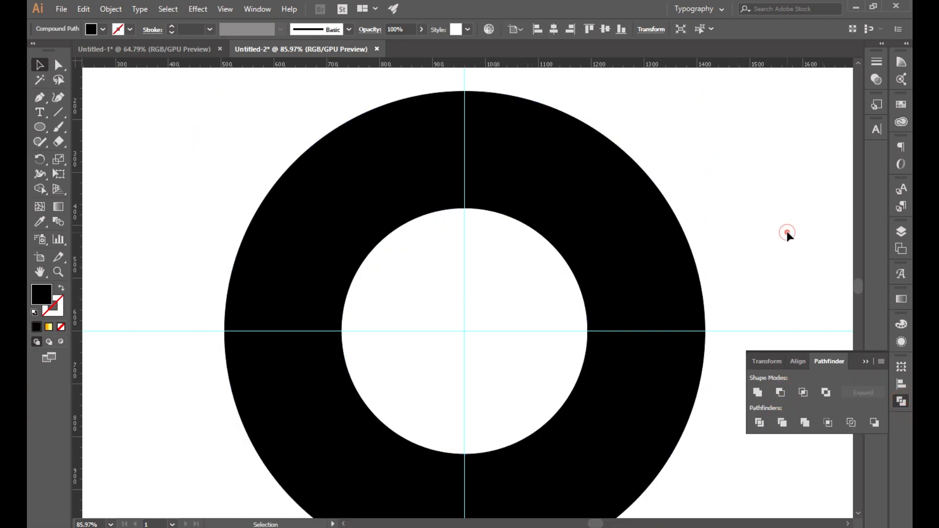
{"action": "left_click", "coordinate": [866, 361]}
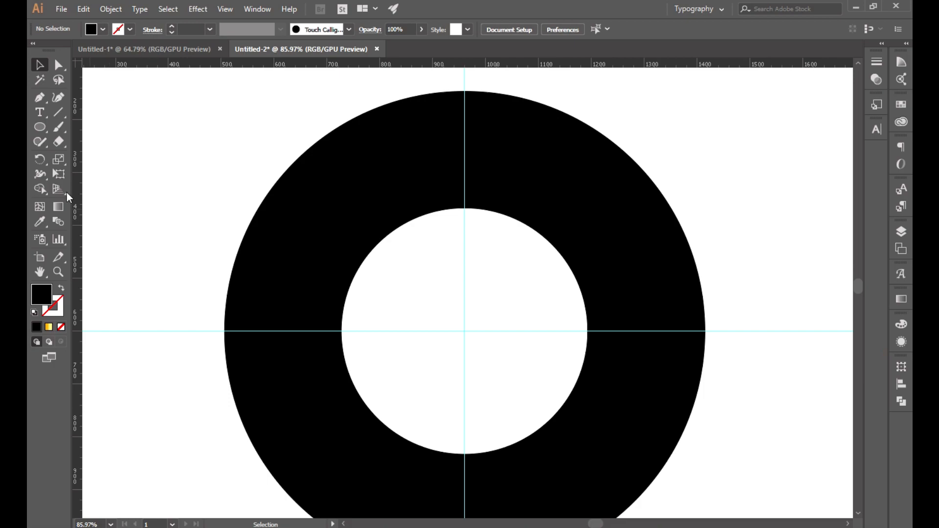
Step: With no fill and a black stroke, draw an L-shaped Pen path from the ring's top anchor through the guide intersection to its left edge
{"action": "left_click", "coordinate": [103, 29]}
{"action": "left_click", "coordinate": [34, 50]}
{"action": "left_click", "coordinate": [128, 30]}
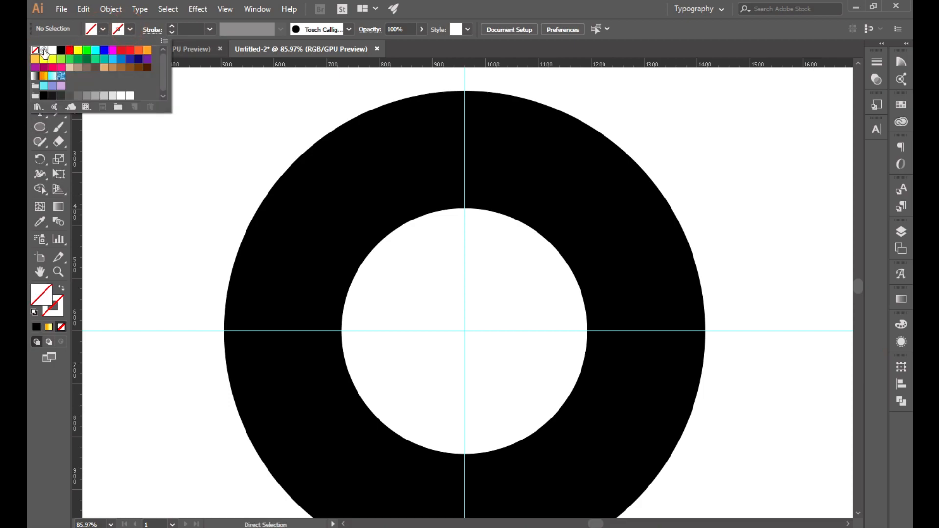
{"action": "left_click", "coordinate": [61, 50]}
{"action": "key", "text": "p"}
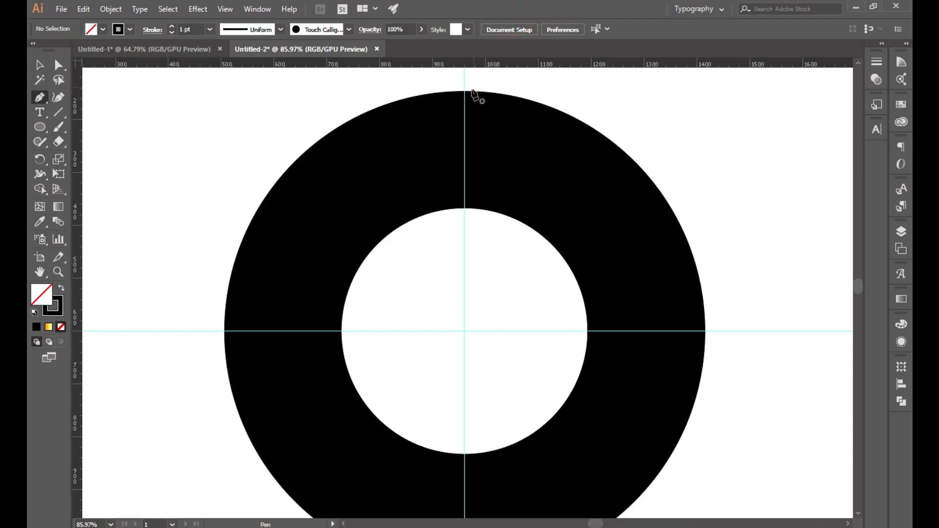
{"action": "left_click", "coordinate": [464, 90]}
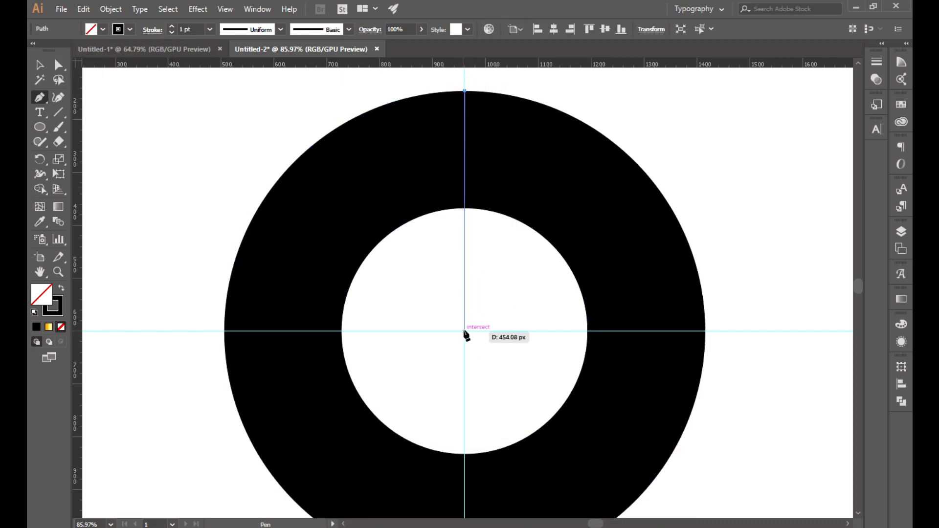
{"action": "left_click", "coordinate": [464, 331]}
{"action": "left_click", "coordinate": [223, 331]}
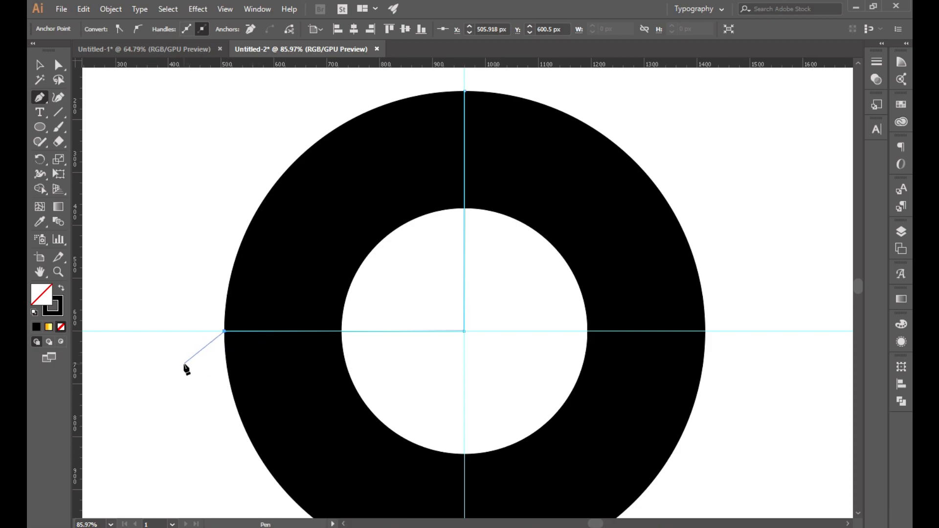
{"action": "left_click", "coordinate": [40, 65]}
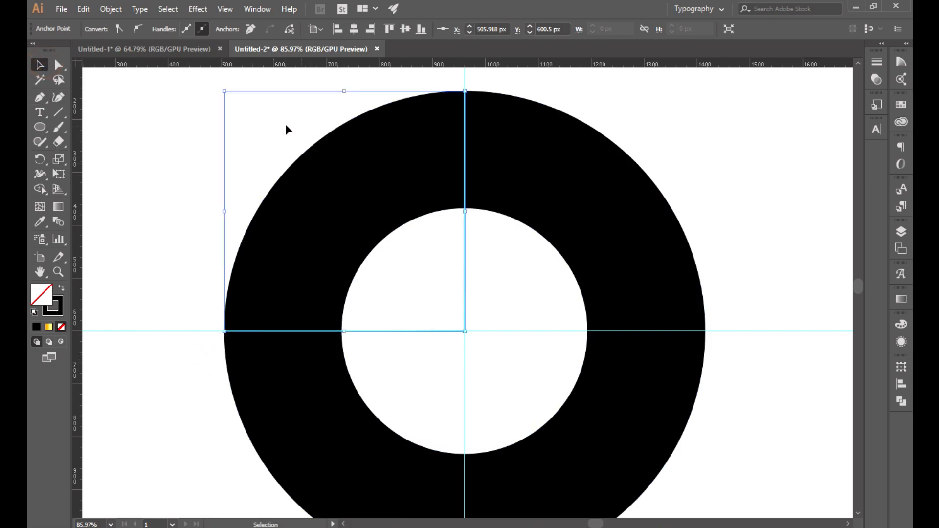
Step: Cut the ring along the L-shaped path with Divide Objects Below
{"action": "left_click", "coordinate": [465, 172]}
{"action": "left_click", "coordinate": [112, 9]}
{"action": "mouse_move", "coordinate": [170, 276]}
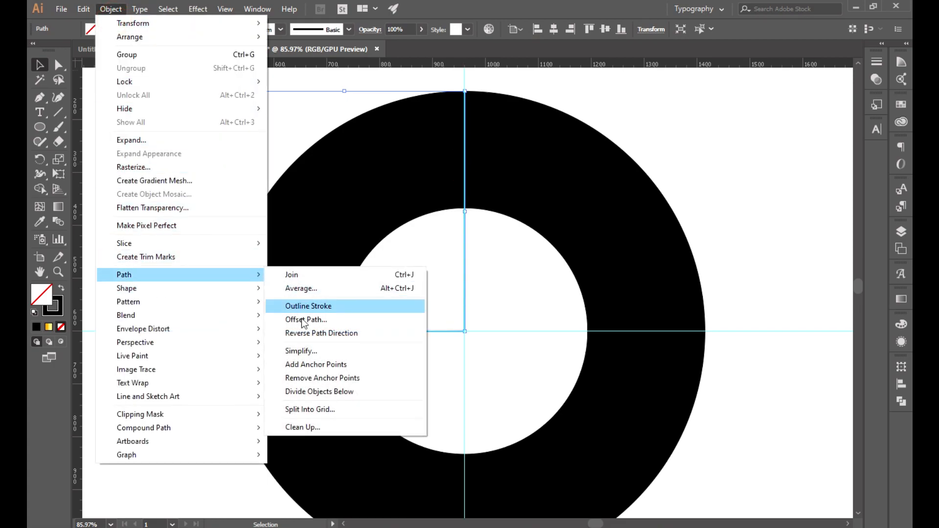
{"action": "left_click", "coordinate": [305, 392]}
{"action": "left_click", "coordinate": [154, 231]}
Step: Copy the upper-left quarter of the ring, paste it in front, and fill the copy with medium gray
{"action": "left_click", "coordinate": [304, 252]}
{"action": "left_click", "coordinate": [83, 9]}
{"action": "left_click", "coordinate": [99, 69]}
{"action": "left_click", "coordinate": [83, 10]}
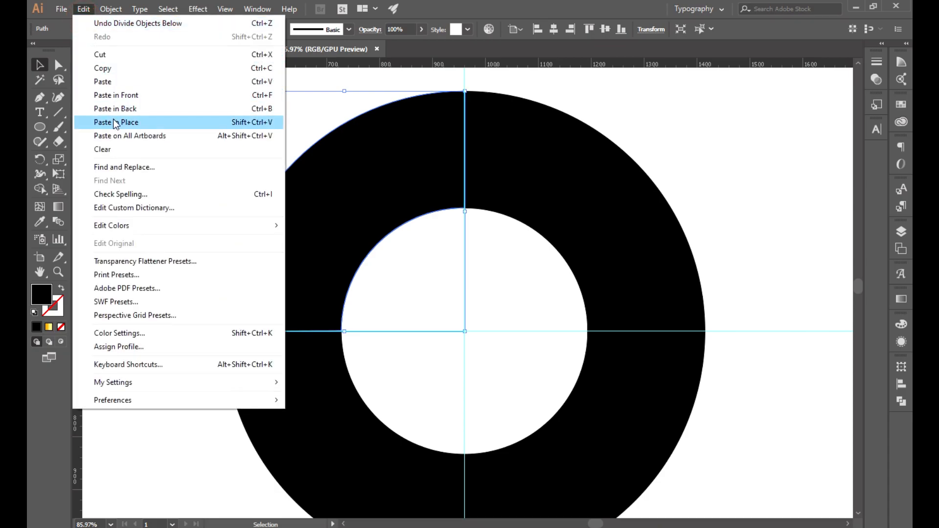
{"action": "left_click", "coordinate": [115, 96]}
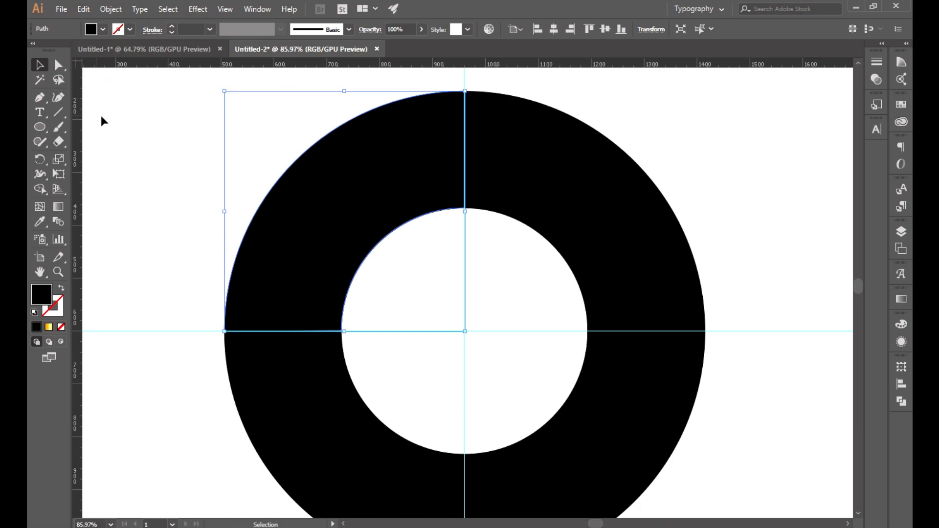
{"action": "left_click", "coordinate": [104, 30]}
{"action": "left_click", "coordinate": [88, 97]}
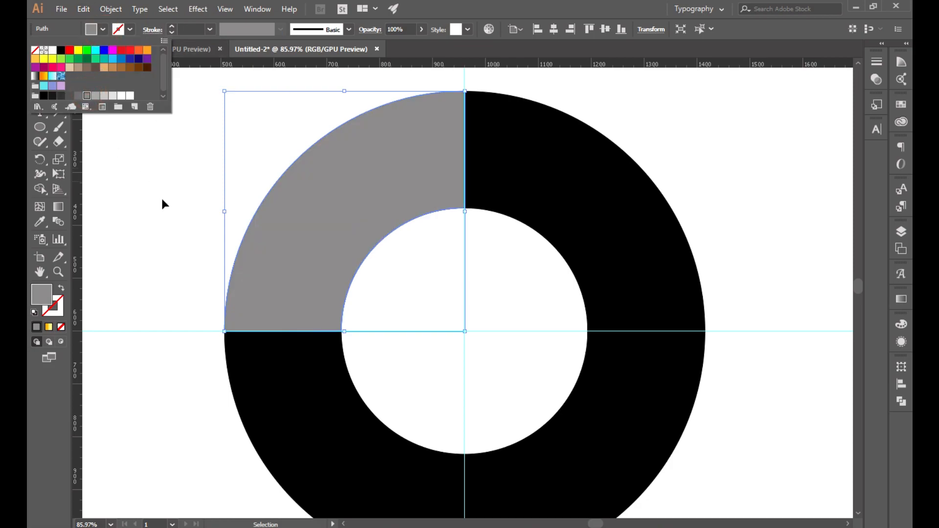
{"action": "left_click", "coordinate": [168, 200]}
Step: Rotate the gray quarter-ring so its curve faces the opposite way and place its upper tip near the black ring's top edge
{"action": "scroll", "coordinate": [166, 189], "scroll_direction": "up", "scroll_amount": 1}
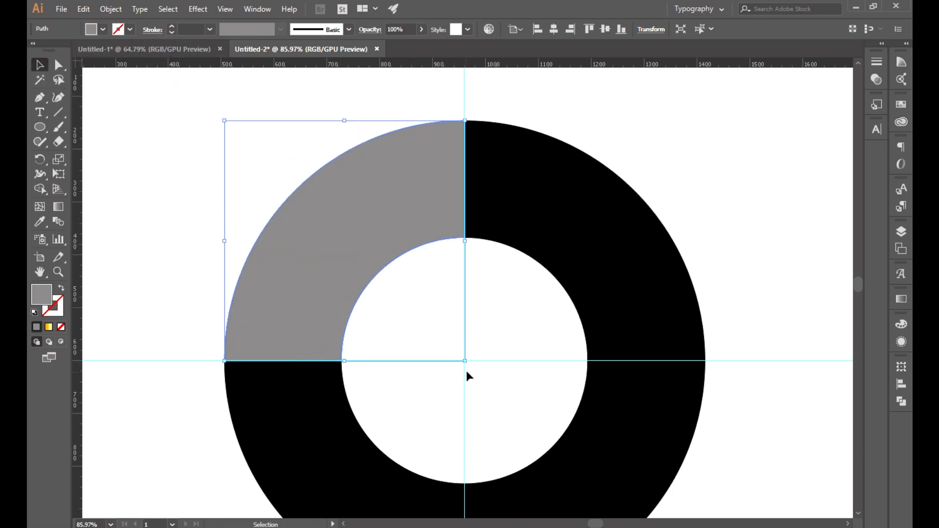
{"action": "left_click_drag", "start_coordinate": [469, 367], "coordinate": [132, 146]}
{"action": "left_click_drag", "start_coordinate": [415, 238], "coordinate": [410, 248]}
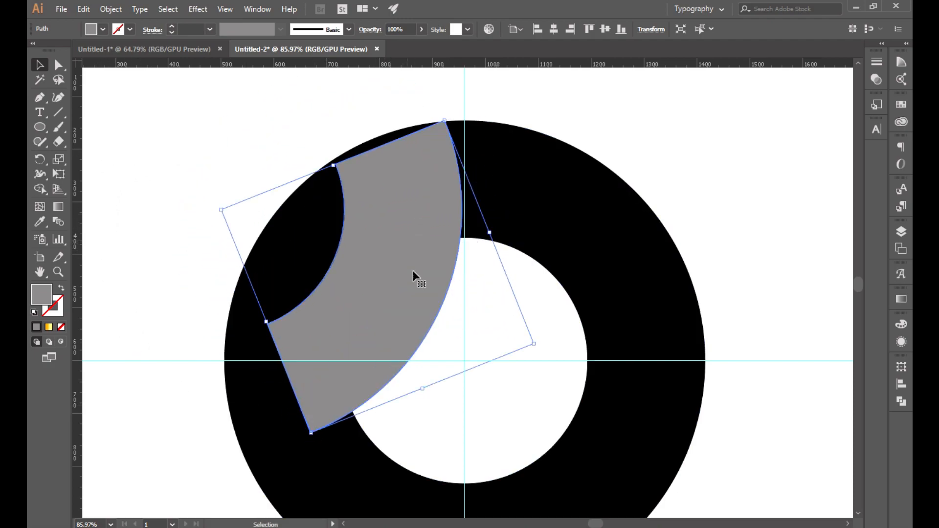
Step: Fine-tune the gray quarter-ring's rotation and position so its upper tip meets the black ring's outer edge just beside the vertical guide
{"action": "left_click_drag", "start_coordinate": [538, 345], "coordinate": [530, 352]}
{"action": "mouse_move", "coordinate": [405, 299]}
{"action": "left_mouse_down"}
{"action": "mouse_move", "coordinate": [395, 304]}
{"action": "mouse_move", "coordinate": [394, 288]}
{"action": "left_mouse_up"}
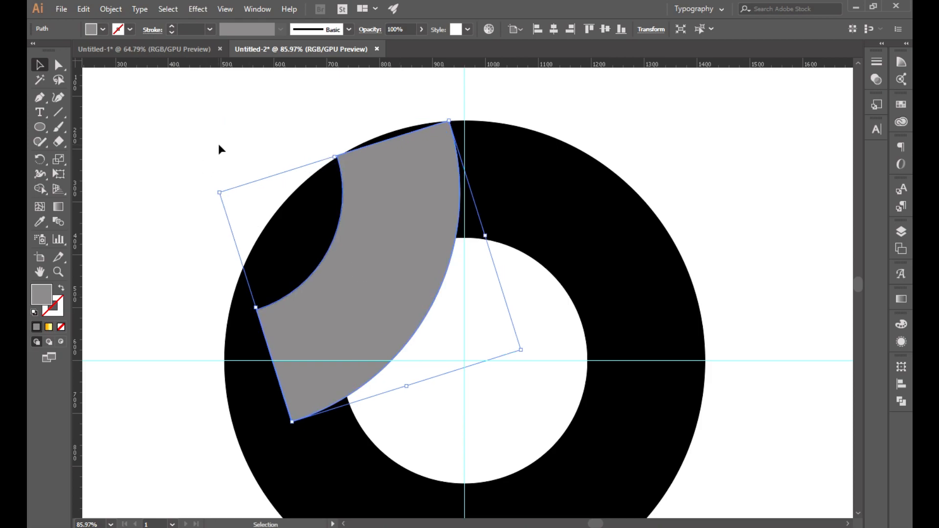
{"action": "left_click", "coordinate": [218, 143]}
{"action": "left_click_drag", "start_coordinate": [388, 111], "coordinate": [508, 220]}
{"action": "left_click", "coordinate": [40, 64]}
{"action": "mouse_move", "coordinate": [444, 207]}
{"action": "left_mouse_down"}
{"action": "mouse_move", "coordinate": [452, 209]}
{"action": "mouse_move", "coordinate": [428, 209]}
{"action": "mouse_move", "coordinate": [436, 206]}
{"action": "left_mouse_up"}
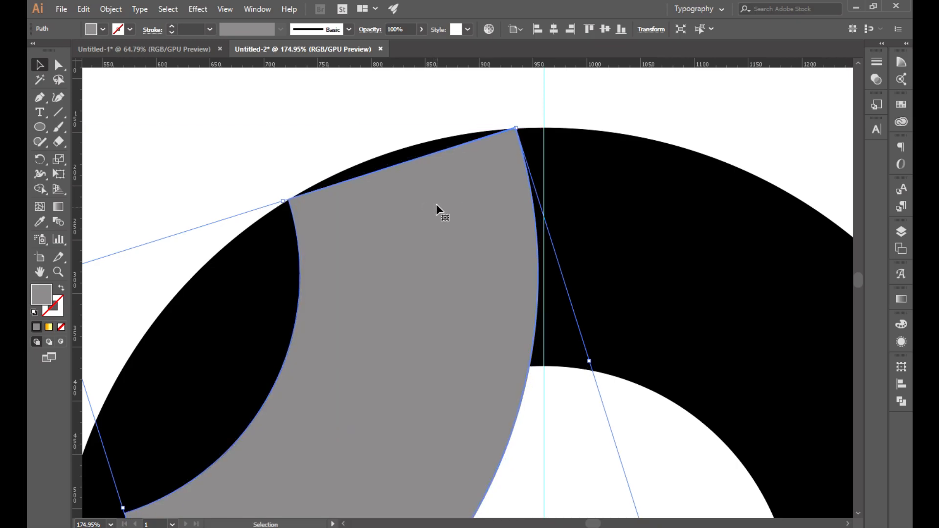
{"action": "left_click", "coordinate": [259, 143]}
{"action": "left_click_drag", "start_coordinate": [528, 370], "coordinate": [407, 287]}
{"action": "scroll", "coordinate": [411, 293], "scroll_direction": "down", "scroll_amount": 7}
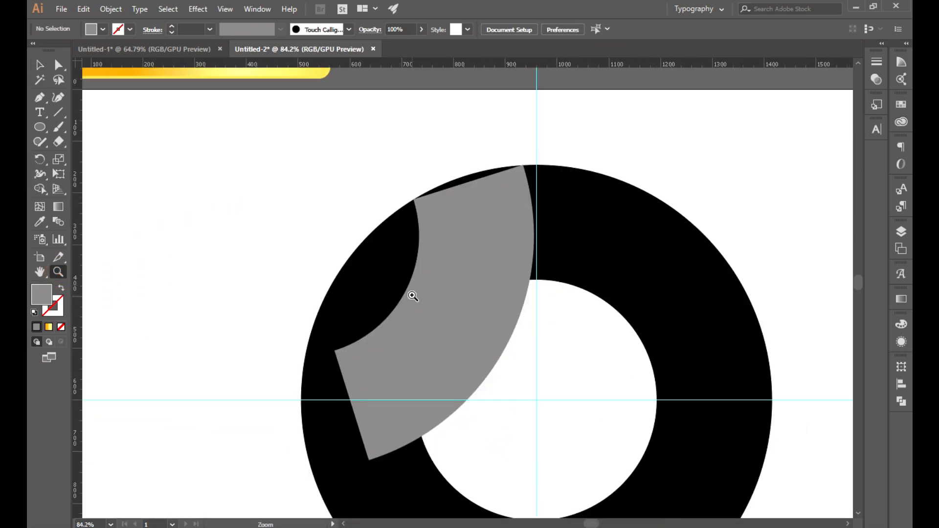
Step: Rotate a copy of the gray quarter-ring by 72° around the guide intersection
{"action": "left_click", "coordinate": [41, 65]}
{"action": "left_click", "coordinate": [482, 289]}
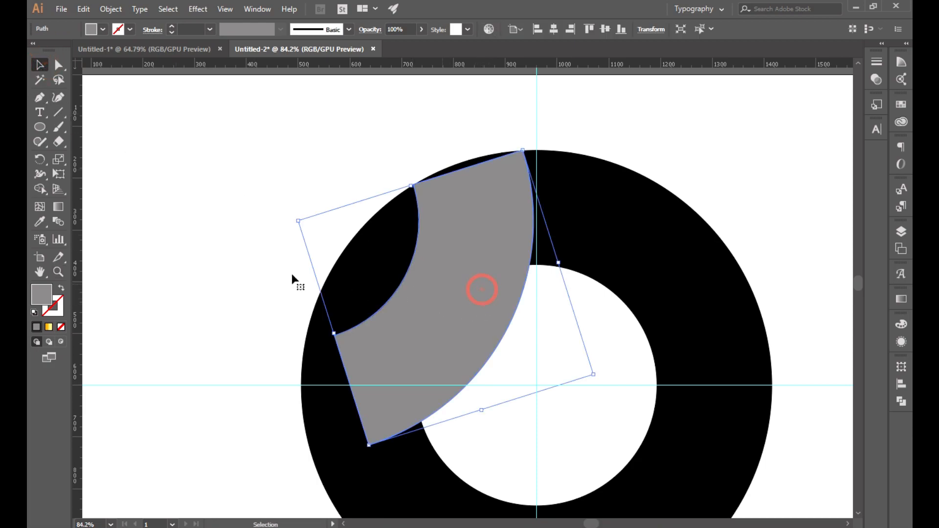
{"action": "left_click", "coordinate": [39, 160]}
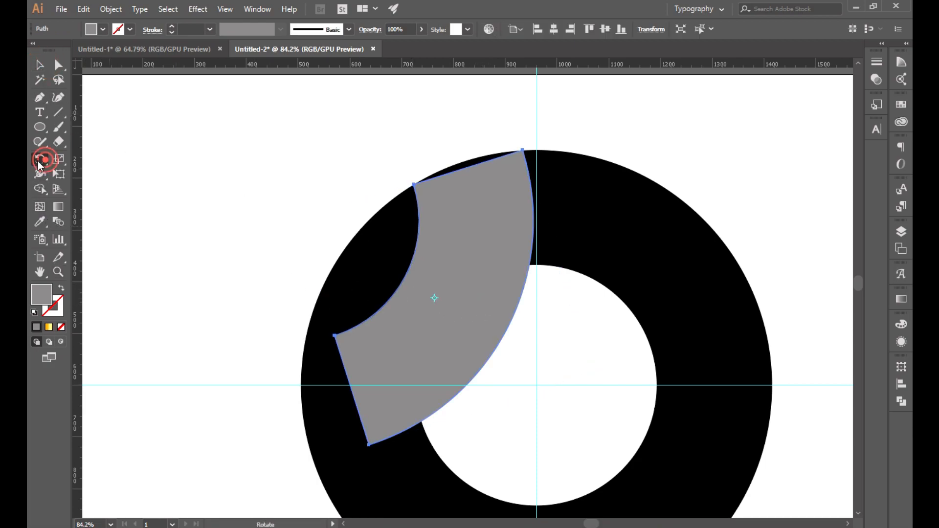
{"action": "left_click", "coordinate": [534, 385], "text": "alt"}
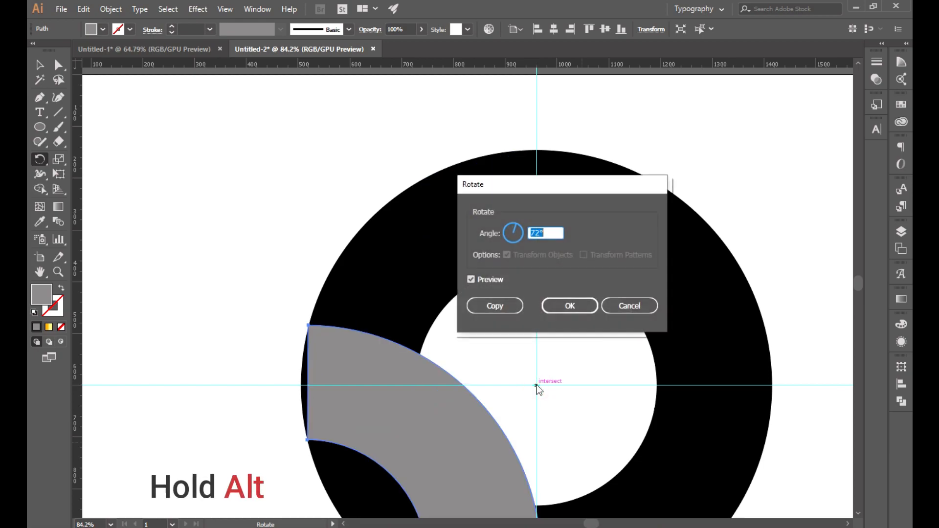
{"action": "left_click", "coordinate": [492, 306]}
{"action": "scroll", "coordinate": [499, 302], "scroll_direction": "down", "scroll_amount": 4}
{"action": "key", "text": "v"}
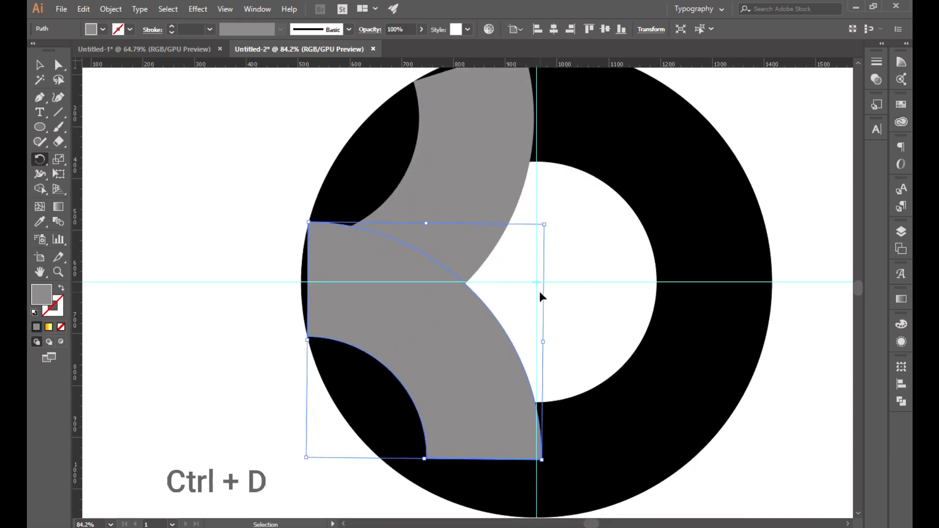
Step: Repeat the rotated copy three times to complete a five-segment ring of gray pieces
{"action": "key", "text": "ctrl+d"}
{"action": "key", "text": "ctrl+d"}
{"action": "key", "text": "ctrl+d"}
{"action": "key", "text": "r"}
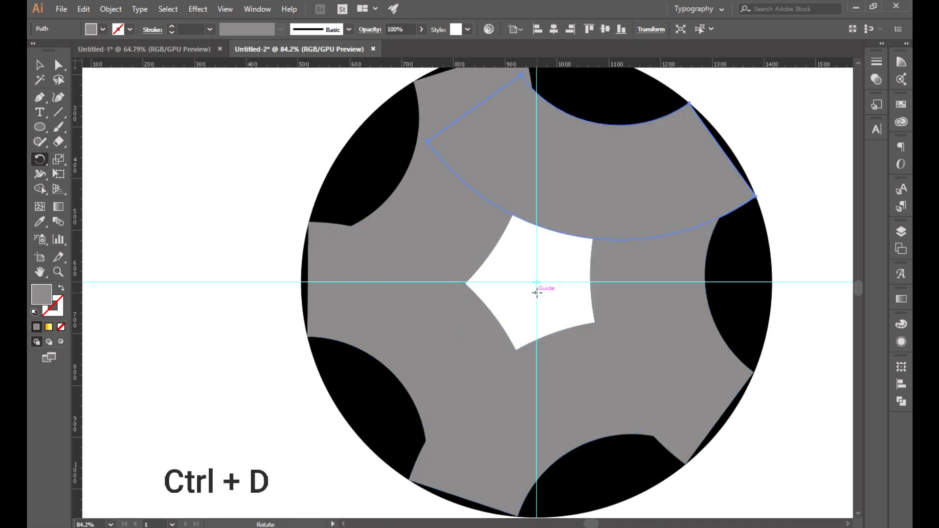
Step: Remove the black ring pieces behind the gray segments
{"action": "scroll", "coordinate": [538, 292], "scroll_direction": "up", "scroll_amount": 1}
{"action": "scroll", "coordinate": [536, 292], "scroll_direction": "up", "scroll_amount": 1}
{"action": "left_click", "coordinate": [41, 65]}
{"action": "left_click", "coordinate": [356, 213]}
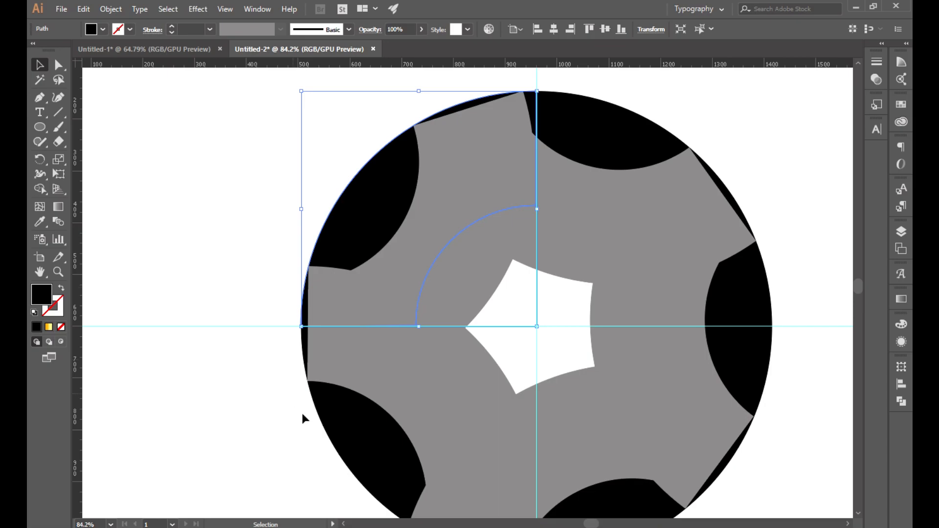
{"action": "left_click", "coordinate": [336, 430]}
{"action": "left_click", "coordinate": [83, 9]}
{"action": "left_click", "coordinate": [93, 52]}
{"action": "left_click", "coordinate": [178, 210]}
Step: Fill the upper-left segment with white
{"action": "left_click", "coordinate": [446, 212]}
{"action": "left_click", "coordinate": [103, 29]}
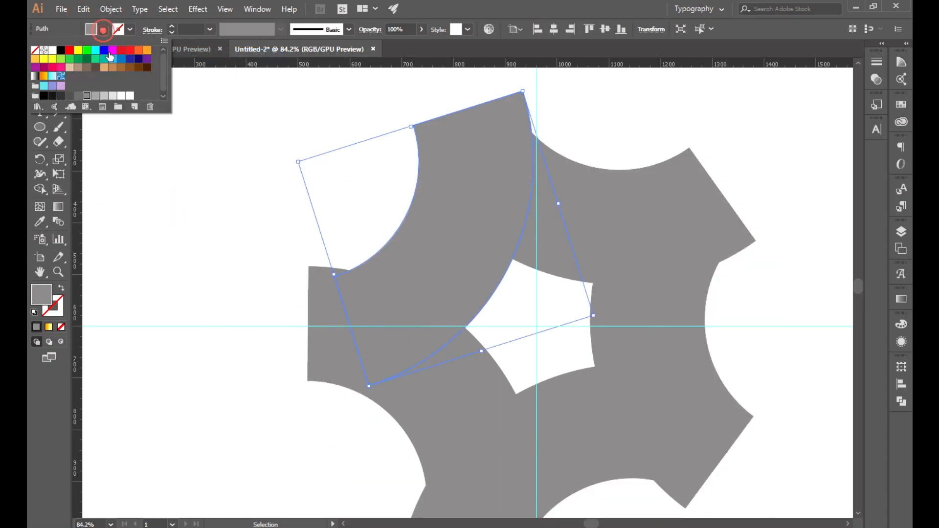
{"action": "left_click", "coordinate": [122, 96]}
Step: Fill the upper-right segment with the next darker gray swatch
{"action": "double_click", "coordinate": [603, 223]}
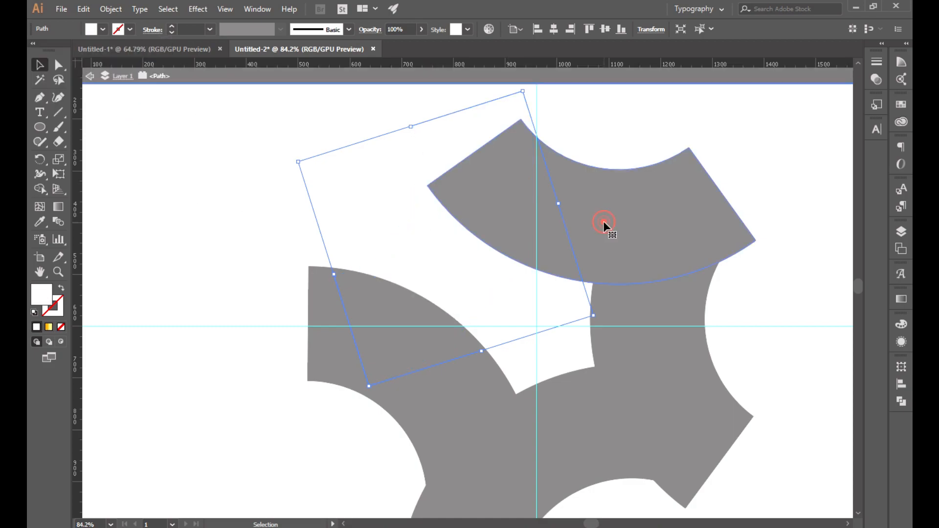
{"action": "left_click", "coordinate": [198, 81]}
{"action": "left_click", "coordinate": [102, 30]}
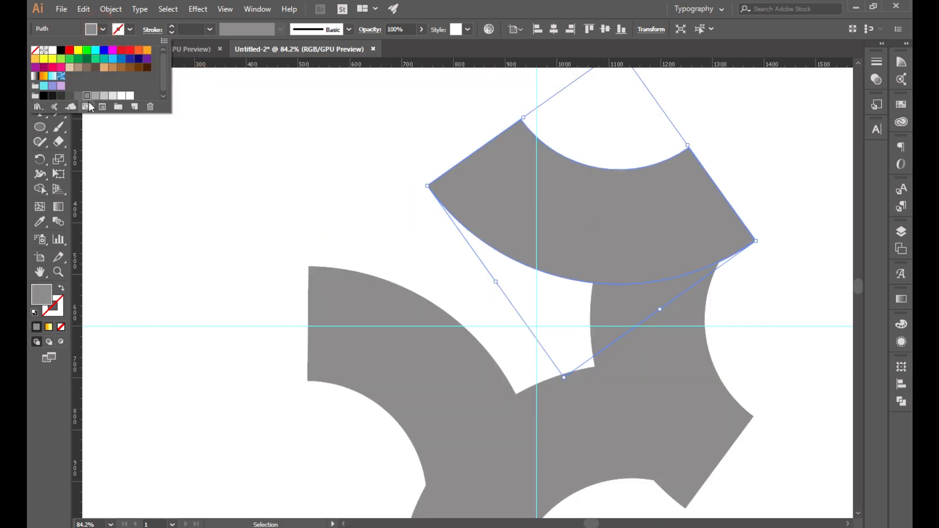
{"action": "left_click", "coordinate": [78, 96]}
Step: Fill the right segment with the same darker gray as the upper-right one
{"action": "left_click", "coordinate": [651, 382]}
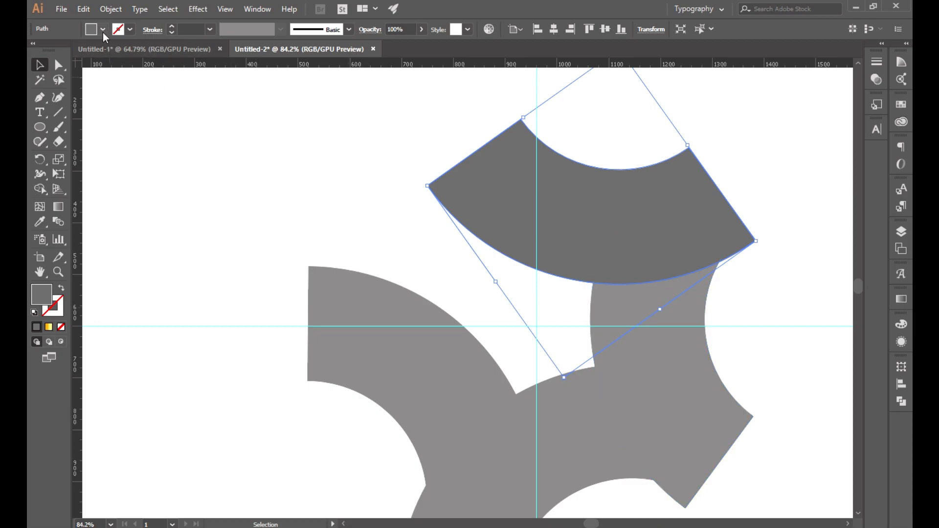
{"action": "left_click", "coordinate": [705, 437]}
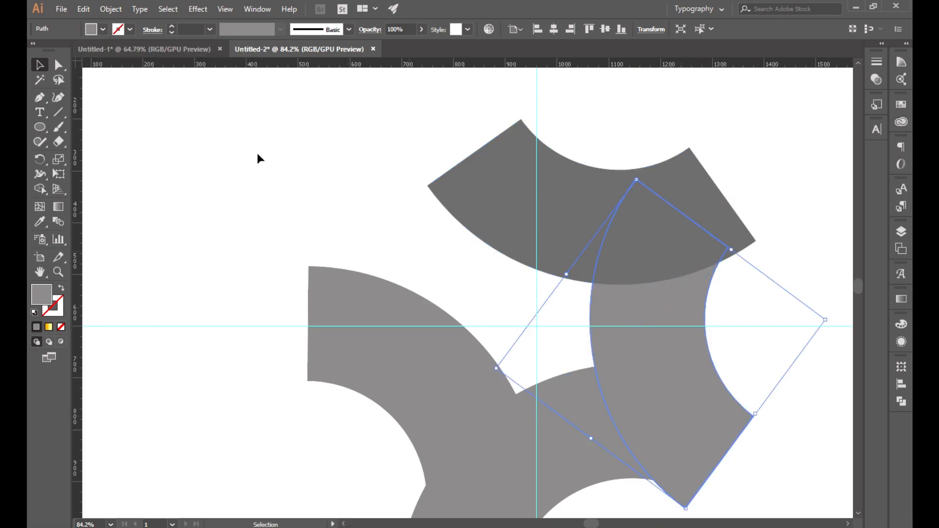
{"action": "left_click", "coordinate": [101, 30]}
{"action": "left_click", "coordinate": [77, 96]}
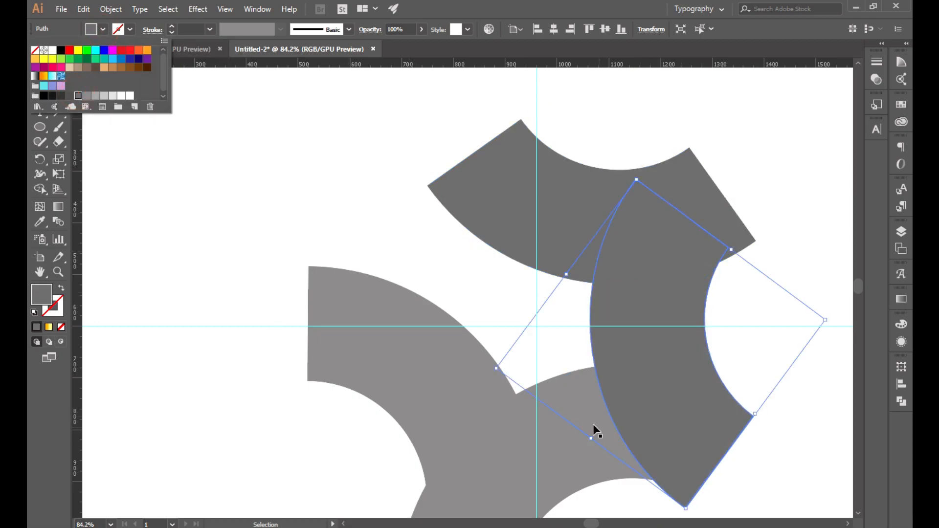
Step: Fill the bottom segment with dark gray and the left segment with a still darker charcoal gray
{"action": "left_click", "coordinate": [576, 462]}
{"action": "left_click", "coordinate": [555, 448]}
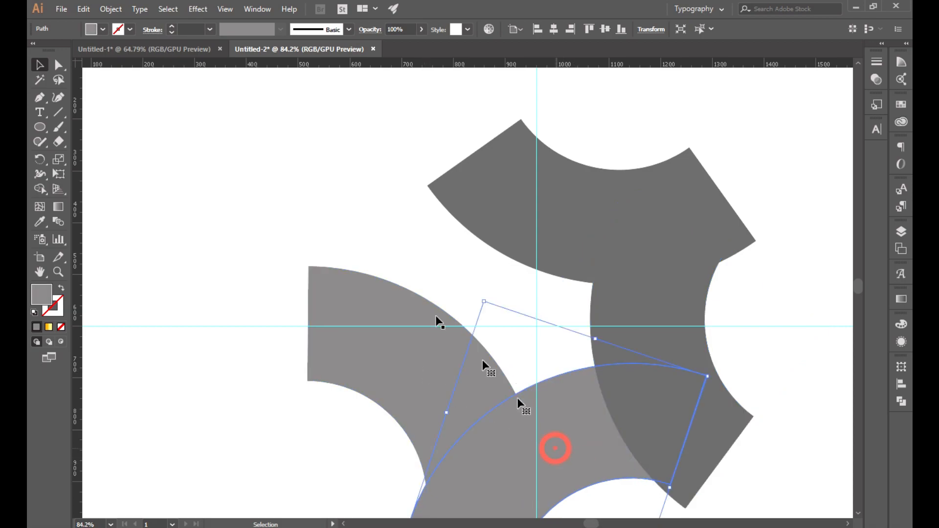
{"action": "left_click", "coordinate": [103, 30]}
{"action": "left_click", "coordinate": [68, 95]}
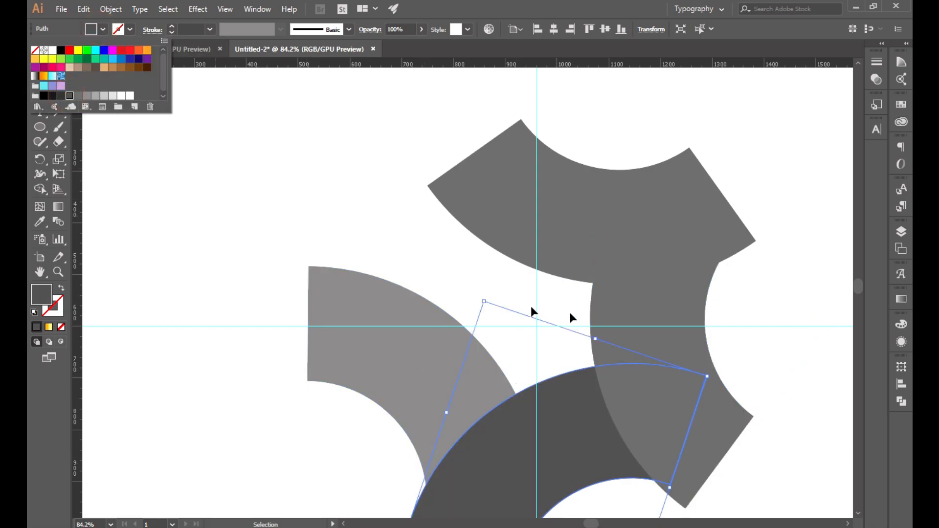
{"action": "left_click", "coordinate": [389, 389]}
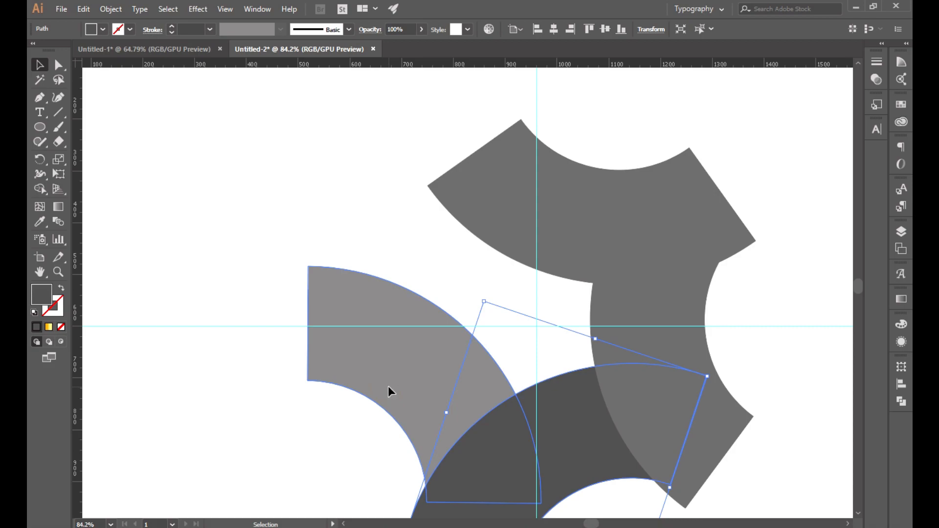
{"action": "left_click", "coordinate": [391, 393]}
{"action": "left_click", "coordinate": [101, 29]}
{"action": "left_click", "coordinate": [56, 97]}
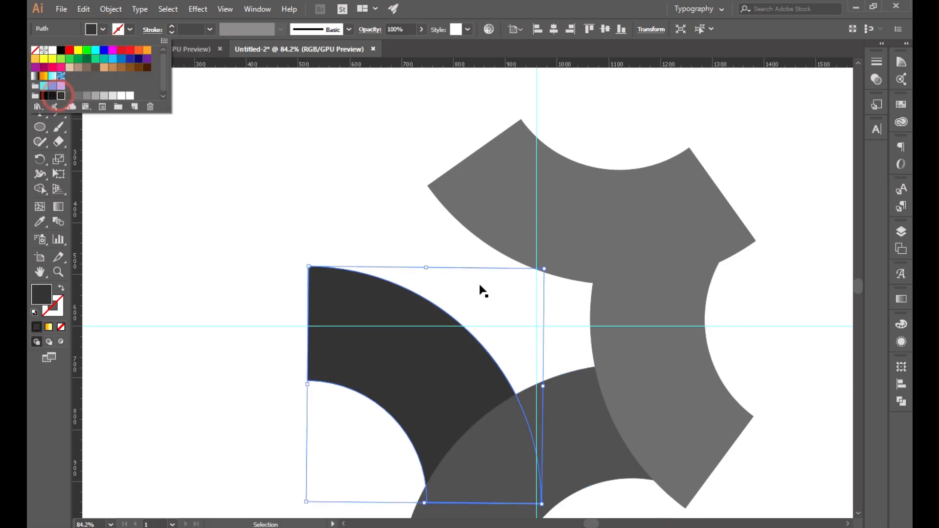
Step: Fill the right segment with black
{"action": "left_click", "coordinate": [697, 389]}
{"action": "left_click", "coordinate": [693, 386]}
{"action": "left_click", "coordinate": [103, 29]}
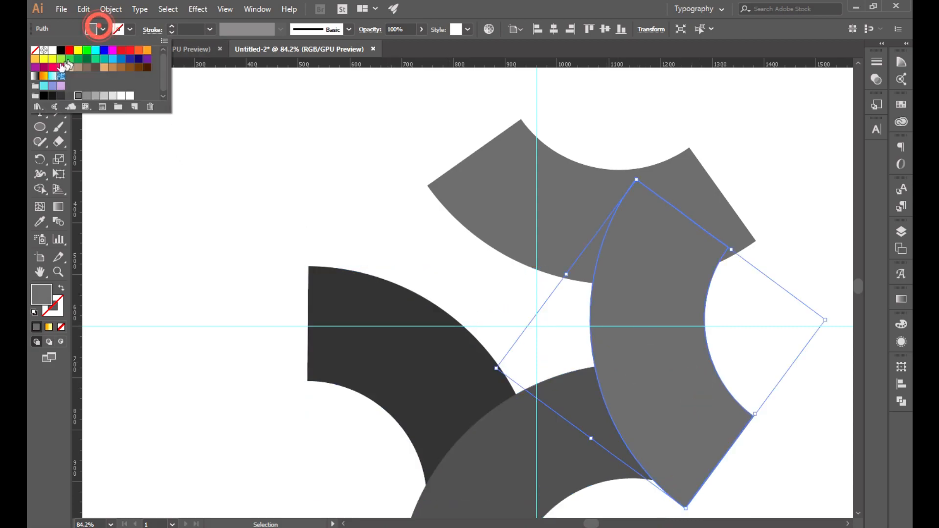
{"action": "left_click", "coordinate": [45, 96]}
{"action": "left_click", "coordinate": [181, 377]}
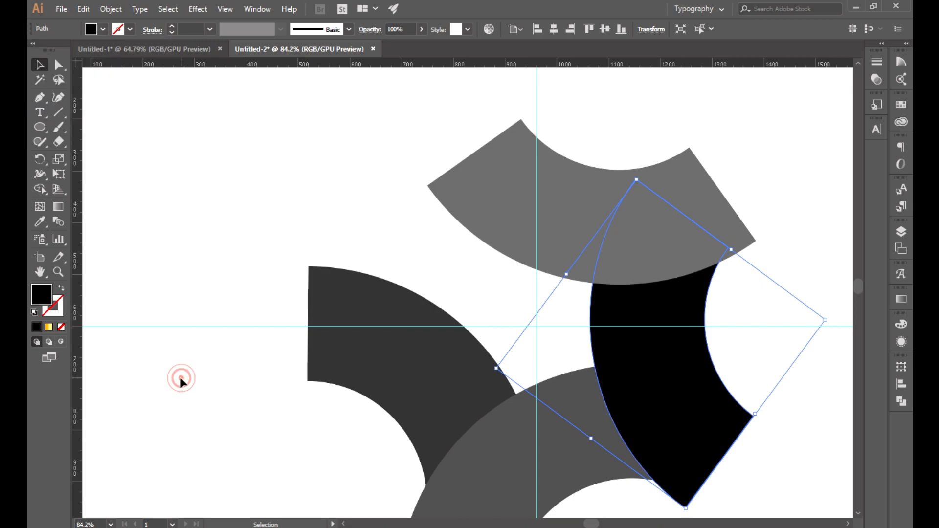
Step: Move the lower inner anchor of the white upper-left segment onto the left segment's upper outer corner
{"action": "left_click", "coordinate": [462, 279]}
{"action": "left_click", "coordinate": [56, 68]}
{"action": "left_click_drag", "start_coordinate": [336, 283], "coordinate": [316, 283]}
{"action": "key", "text": "ctrl+z"}
Step: Move the left segment's lower inner anchor onto the bottom segment's outer left corner
{"action": "scroll", "coordinate": [210, 217], "scroll_direction": "down", "scroll_amount": 3}
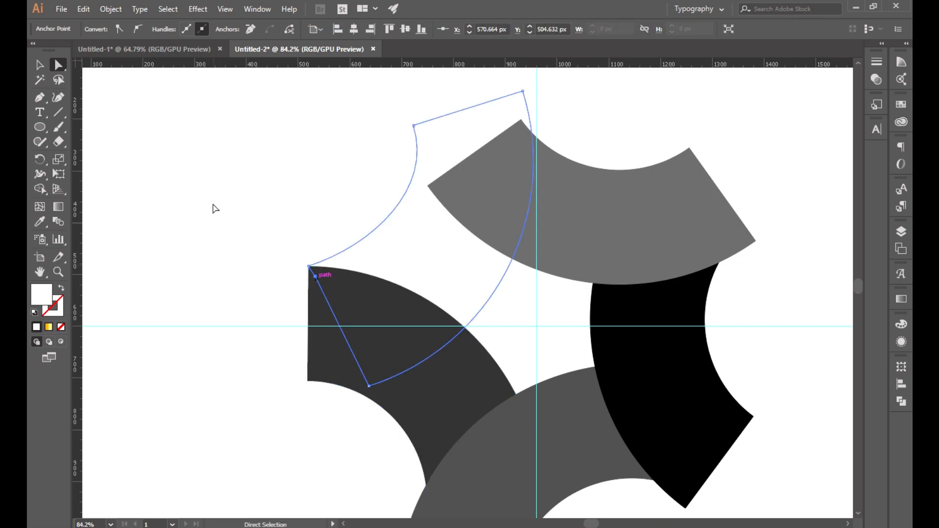
{"action": "left_click_drag", "start_coordinate": [426, 370], "coordinate": [408, 391]}
{"action": "left_click", "coordinate": [349, 412]}
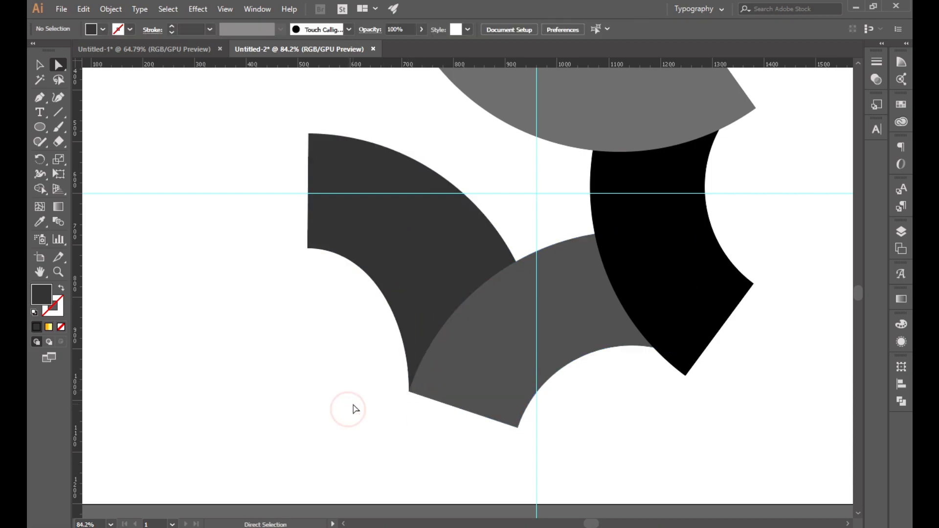
Step: Move the bottom segment's right inner anchor onto the lower tip of the black right segment
{"action": "left_click", "coordinate": [669, 352]}
{"action": "left_click_drag", "start_coordinate": [670, 356], "coordinate": [671, 358]}
{"action": "left_click_drag", "start_coordinate": [680, 372], "coordinate": [691, 350]}
{"action": "scroll", "coordinate": [744, 225], "scroll_direction": "up", "scroll_amount": 3}
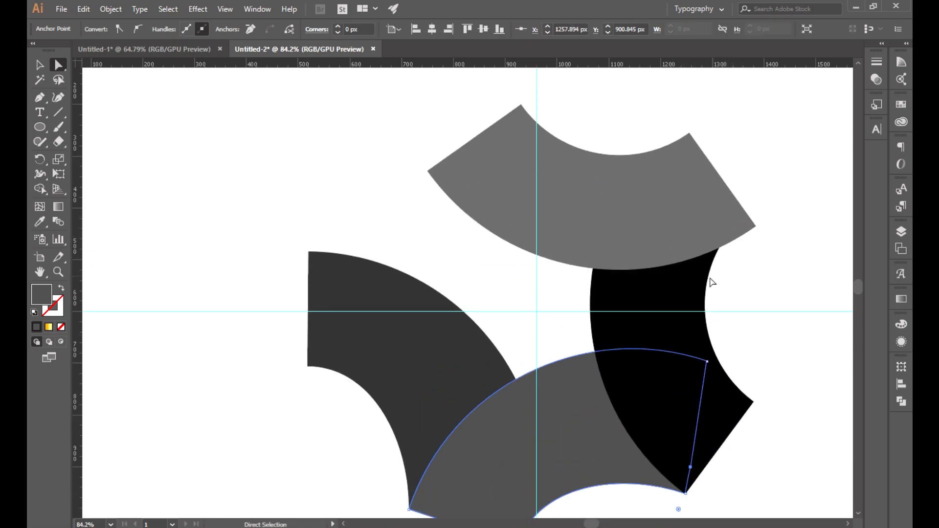
Step: Move the black right segment's upper inner anchor onto the right tip of the gray upper-right segment
{"action": "left_click", "coordinate": [709, 275]}
{"action": "left_click_drag", "start_coordinate": [734, 233], "coordinate": [756, 227]}
{"action": "left_click", "coordinate": [791, 258]}
{"action": "scroll", "coordinate": [791, 257], "scroll_direction": "down", "scroll_amount": 1}
{"action": "scroll", "coordinate": [790, 258], "scroll_direction": "down", "scroll_amount": 1}
{"action": "scroll", "coordinate": [789, 257], "scroll_direction": "up", "scroll_amount": 2}
Step: Move the gray upper-right segment's inner left anchor onto the upper-left segment's top tip, making its inner curve start there
{"action": "left_click", "coordinate": [513, 166]}
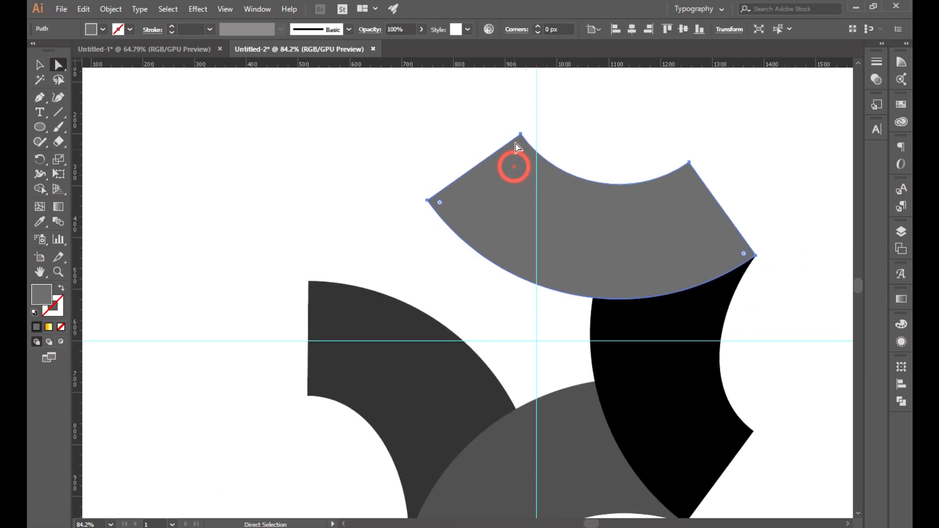
{"action": "left_click_drag", "start_coordinate": [520, 135], "coordinate": [523, 106]}
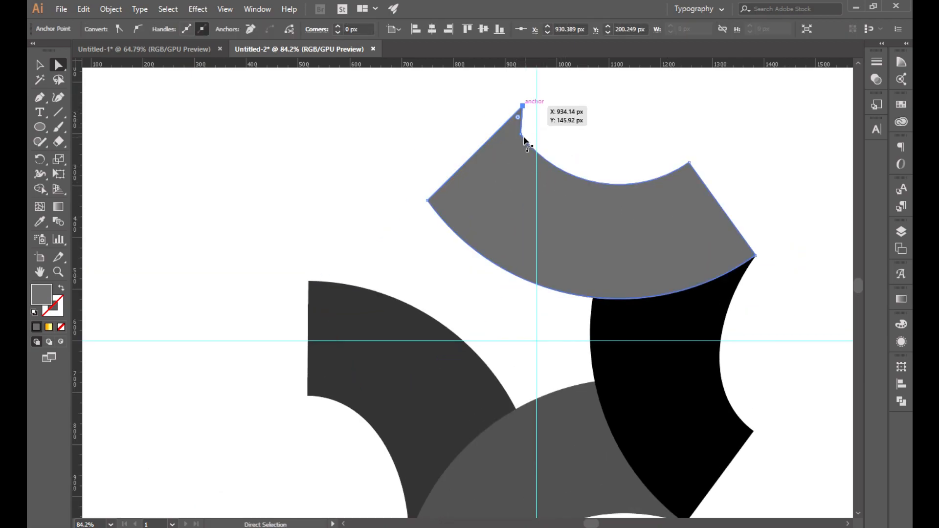
{"action": "left_click_drag", "start_coordinate": [525, 142], "coordinate": [523, 155]}
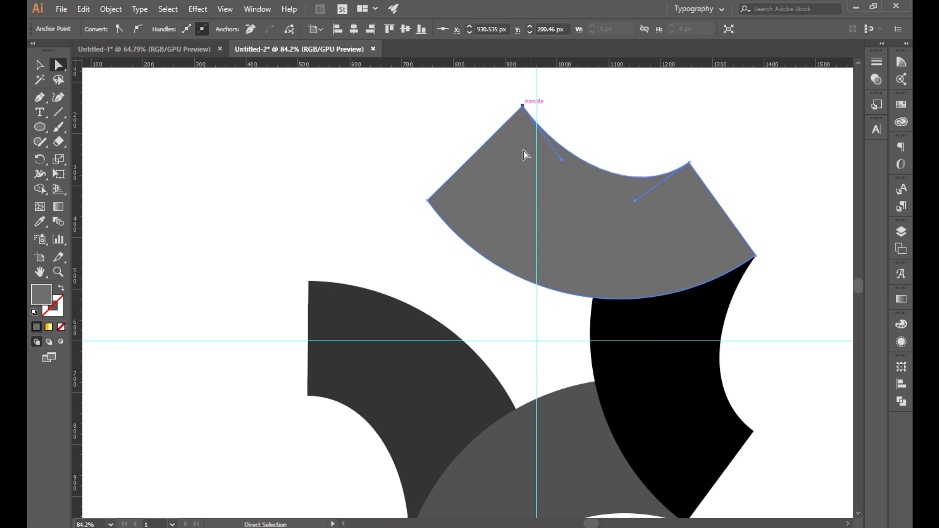
{"action": "scroll", "coordinate": [226, 145], "scroll_direction": "up", "scroll_amount": 2}
{"action": "left_click", "coordinate": [39, 64]}
{"action": "left_click", "coordinate": [202, 211]}
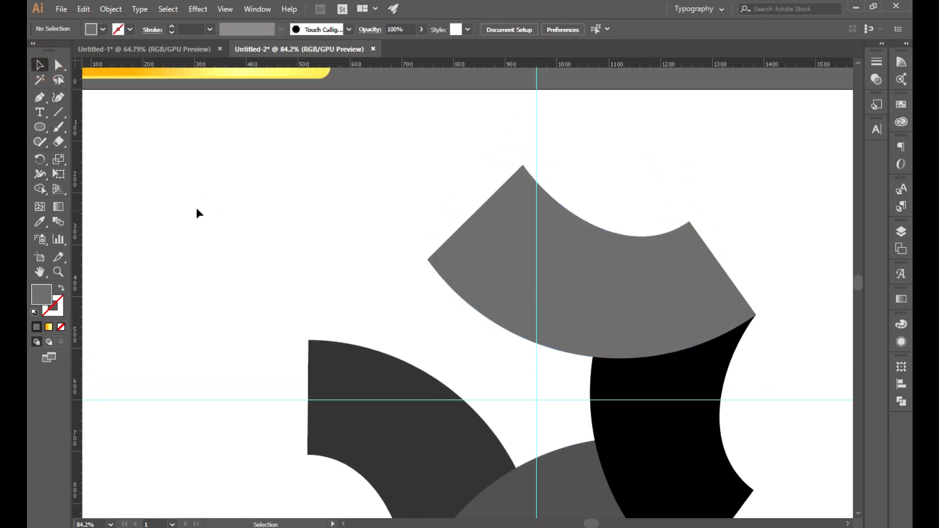
Step: Fill the white upper-left segment with black
{"action": "scroll", "coordinate": [196, 211], "scroll_direction": "down", "scroll_amount": 3}
{"action": "scroll", "coordinate": [185, 209], "scroll_direction": "down", "scroll_amount": 1}
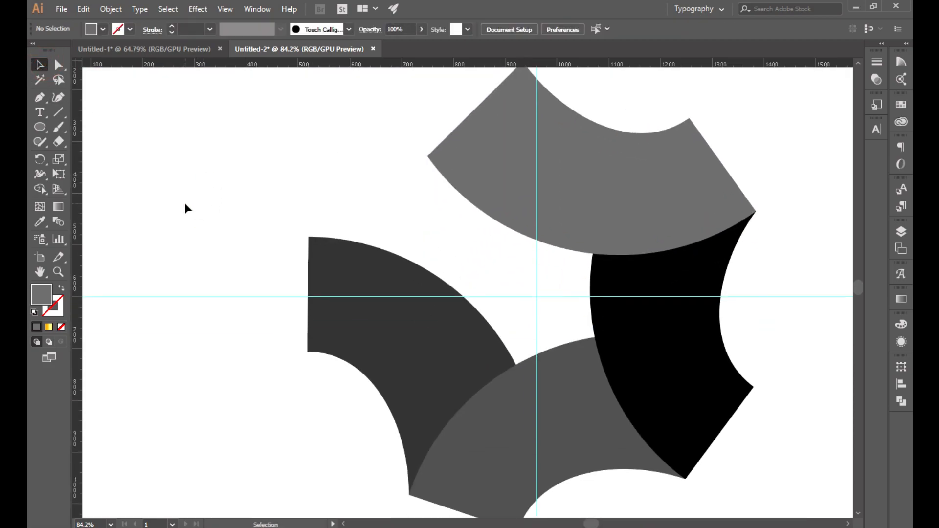
{"action": "scroll", "coordinate": [184, 202], "scroll_direction": "up", "scroll_amount": 2}
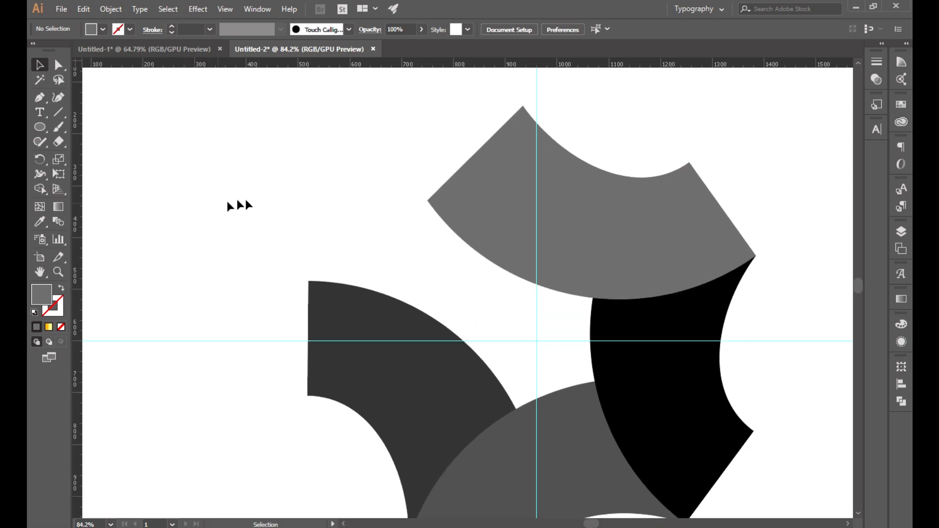
{"action": "left_click", "coordinate": [508, 202]}
{"action": "left_click", "coordinate": [404, 236]}
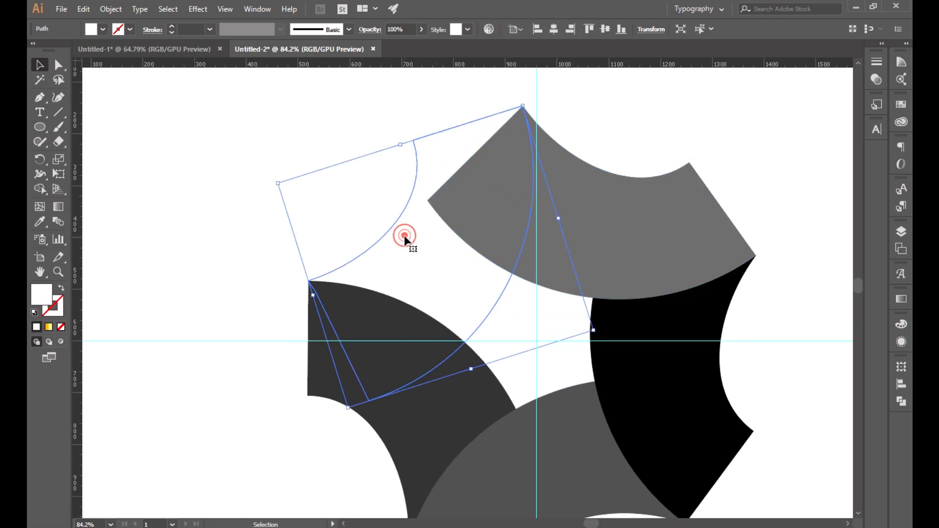
{"action": "left_click", "coordinate": [102, 31]}
{"action": "left_click", "coordinate": [41, 98]}
{"action": "left_click", "coordinate": [192, 207]}
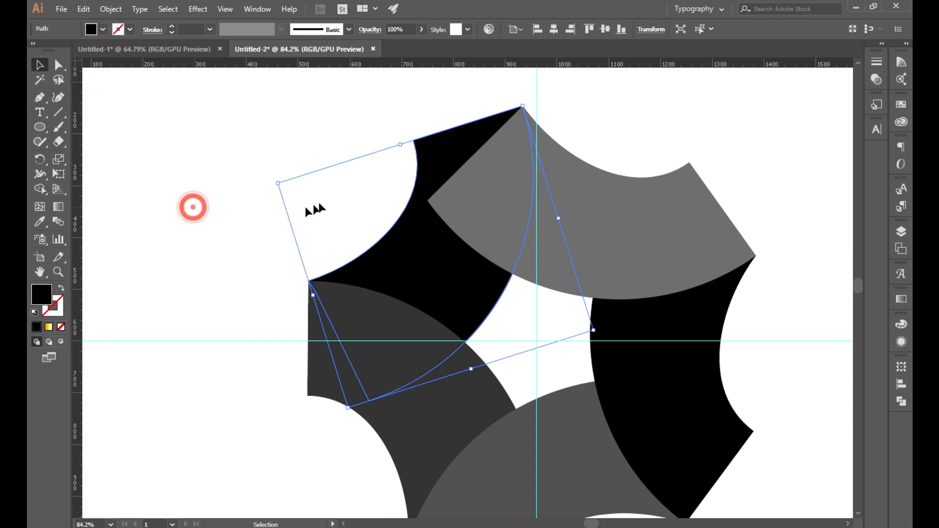
Step: Lower the opacity of the gray upper-right segment to 33%
{"action": "left_click", "coordinate": [592, 226]}
{"action": "left_click", "coordinate": [421, 30]}
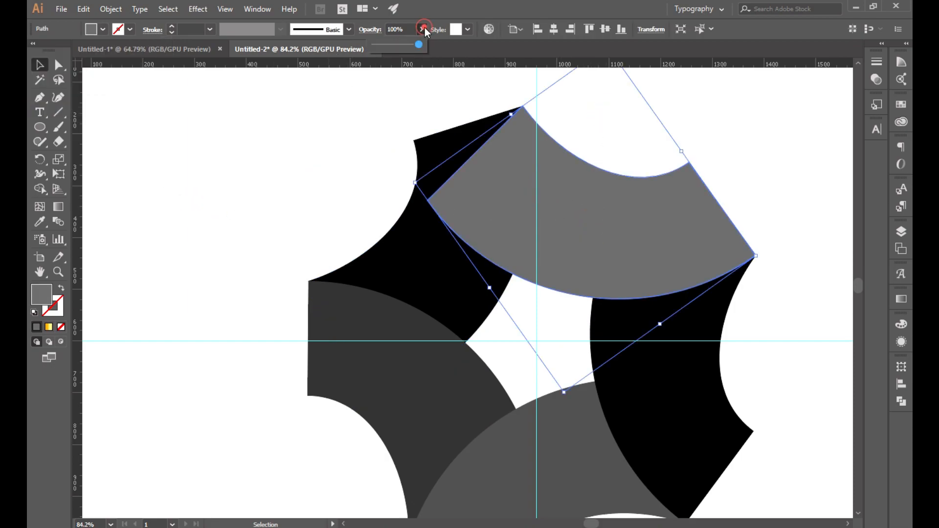
{"action": "left_click_drag", "start_coordinate": [389, 46], "coordinate": [390, 46]}
{"action": "left_click", "coordinate": [281, 159]}
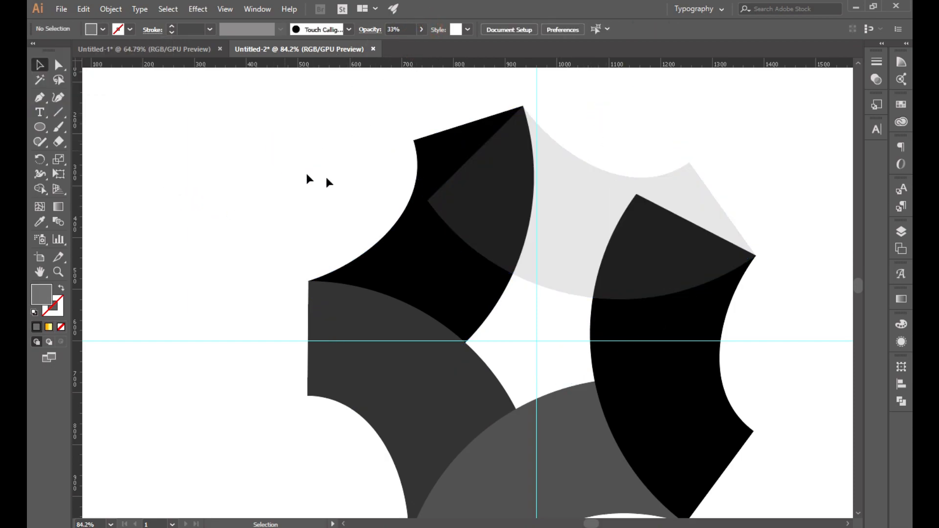
{"action": "left_click_drag", "start_coordinate": [592, 96], "coordinate": [731, 206]}
{"action": "left_click", "coordinate": [36, 66]}
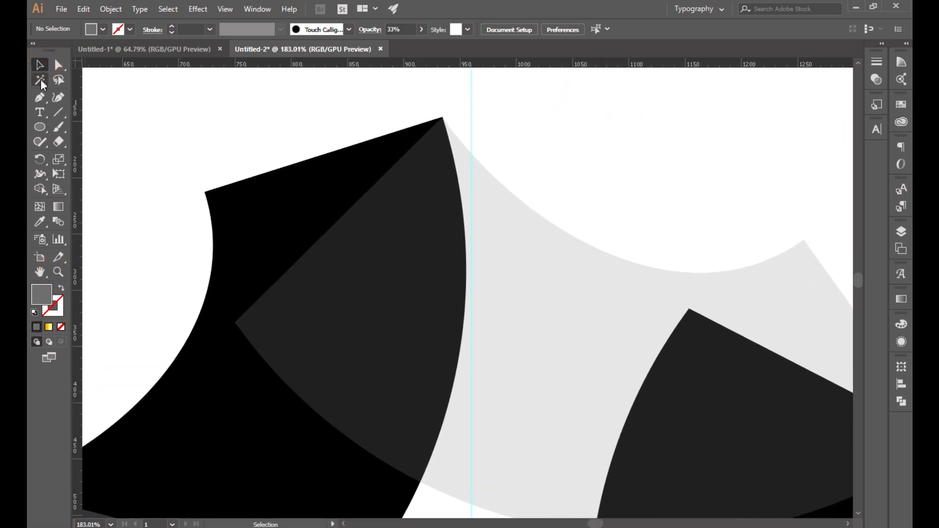
Step: Draw an unfilled, black-stroked curve with the Pen tool from the upper-left segment's top tip down along its right edge
{"action": "left_click", "coordinate": [39, 98]}
{"action": "left_click", "coordinate": [102, 29]}
{"action": "left_click", "coordinate": [31, 52]}
{"action": "left_click", "coordinate": [131, 28]}
{"action": "left_click", "coordinate": [54, 49]}
{"action": "left_click", "coordinate": [380, 114]}
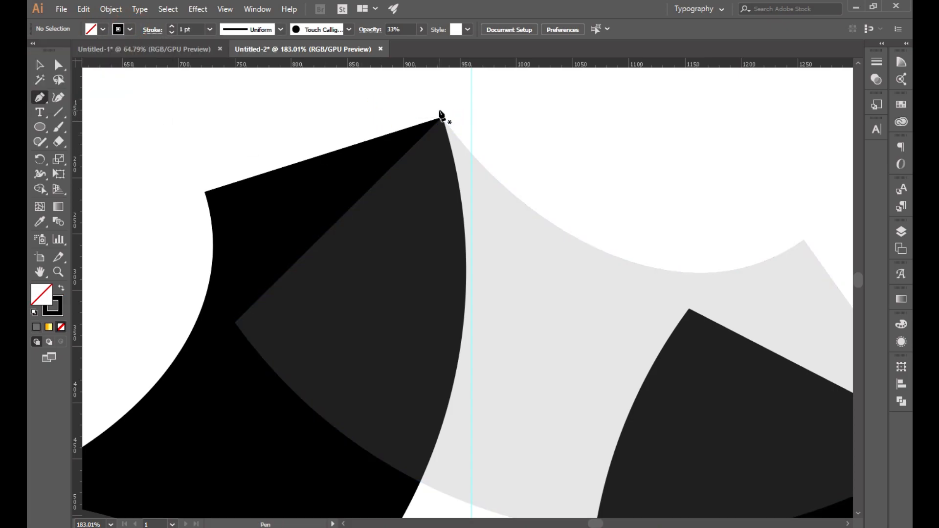
{"action": "left_click", "coordinate": [440, 117]}
{"action": "scroll", "coordinate": [465, 346], "scroll_direction": "down", "scroll_amount": 2}
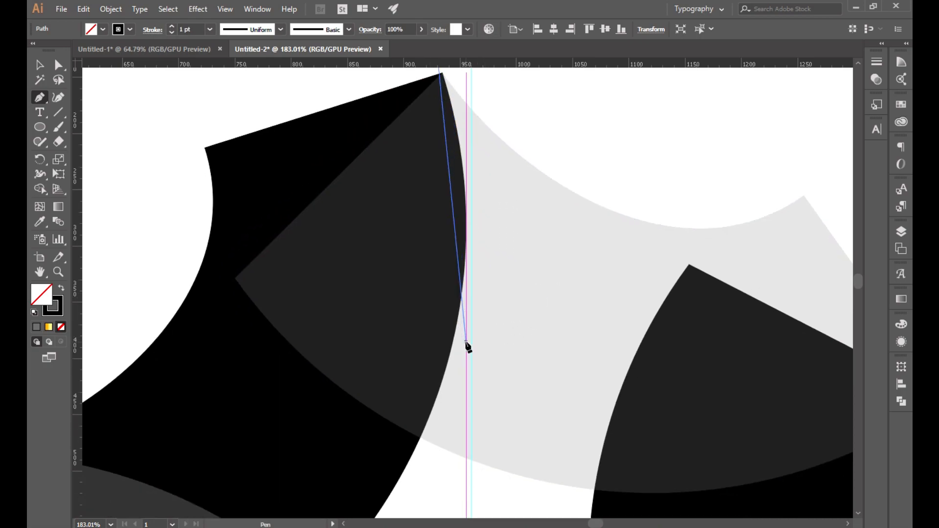
{"action": "left_click_drag", "start_coordinate": [412, 453], "coordinate": [336, 476]}
Step: Lengthen both direction handles of the curve's lower anchor so the curve follows the upper-left segment's right edge
{"action": "left_click", "coordinate": [59, 272]}
{"action": "left_click_drag", "start_coordinate": [407, 449], "coordinate": [296, 368]}
{"action": "left_click_drag", "start_coordinate": [413, 310], "coordinate": [436, 334]}
{"action": "left_click", "coordinate": [59, 65]}
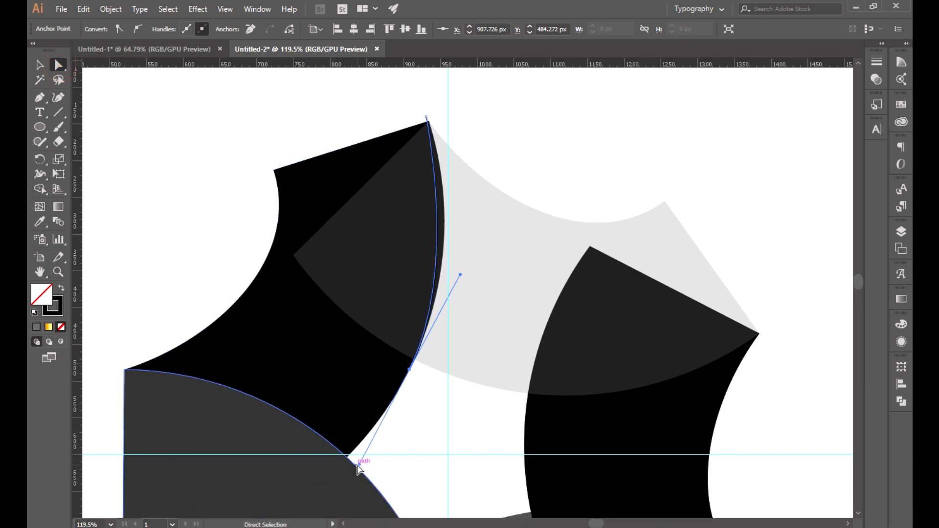
{"action": "left_click", "coordinate": [349, 466]}
{"action": "left_click_drag", "start_coordinate": [350, 466], "coordinate": [320, 521]}
{"action": "left_click_drag", "start_coordinate": [465, 278], "coordinate": [474, 228]}
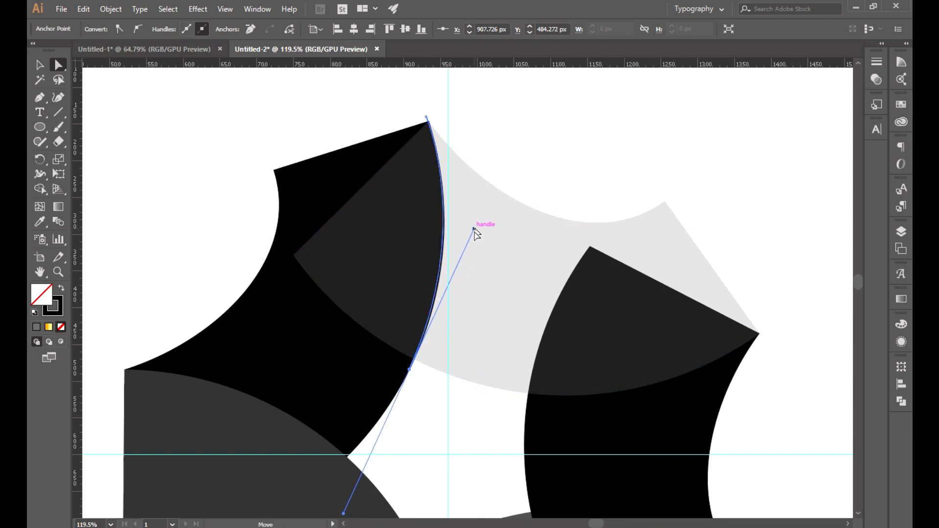
Step: Fine-tune the curve's upper handle slightly outward to match the black segment's right edge
{"action": "scroll", "coordinate": [430, 406], "scroll_direction": "up", "scroll_amount": 4}
{"action": "scroll", "coordinate": [430, 407], "scroll_direction": "down", "scroll_amount": 3}
{"action": "left_click", "coordinate": [58, 272]}
{"action": "left_click_drag", "start_coordinate": [430, 326], "coordinate": [520, 409]}
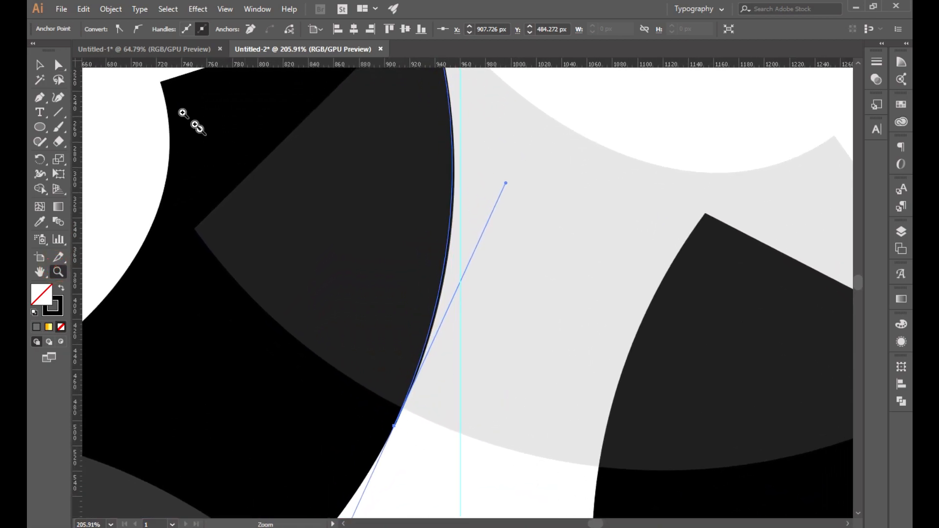
{"action": "left_click", "coordinate": [58, 64]}
{"action": "left_click", "coordinate": [507, 183]}
{"action": "scroll", "coordinate": [533, 237], "scroll_direction": "up", "scroll_amount": 5}
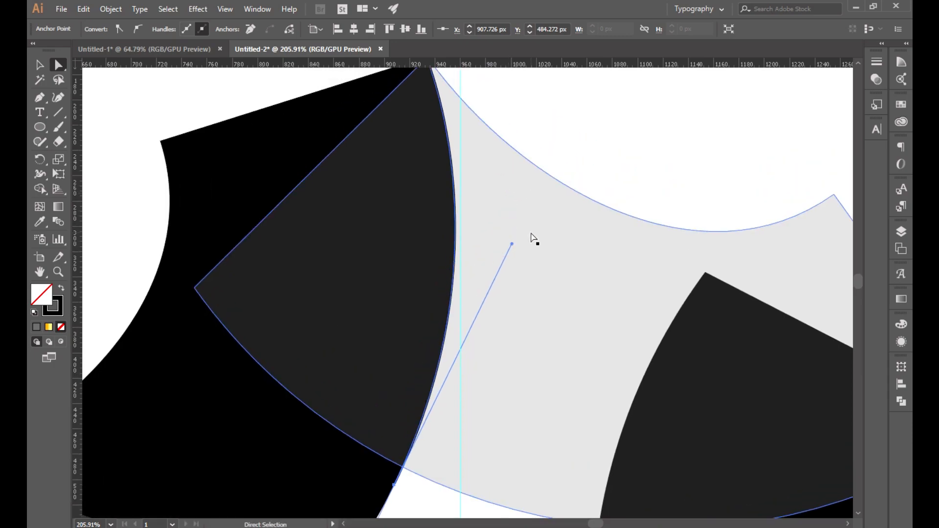
Step: Raise the opacity of the gray upper-right segment to 100%
{"action": "left_click", "coordinate": [37, 62]}
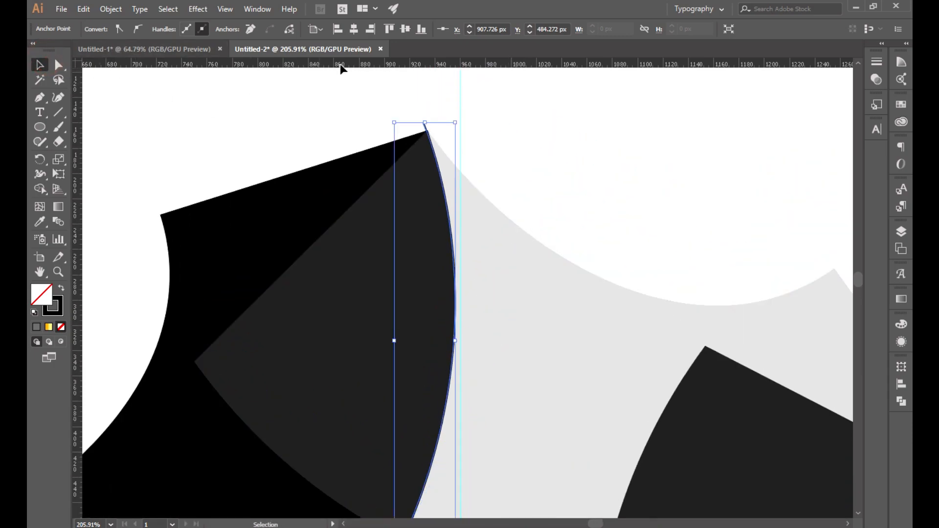
{"action": "left_click", "coordinate": [455, 324]}
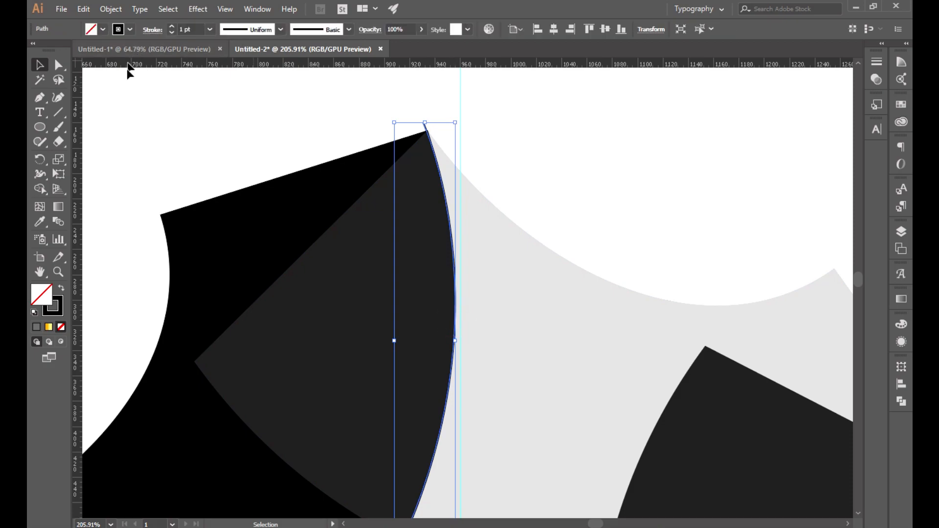
{"action": "left_click", "coordinate": [350, 311]}
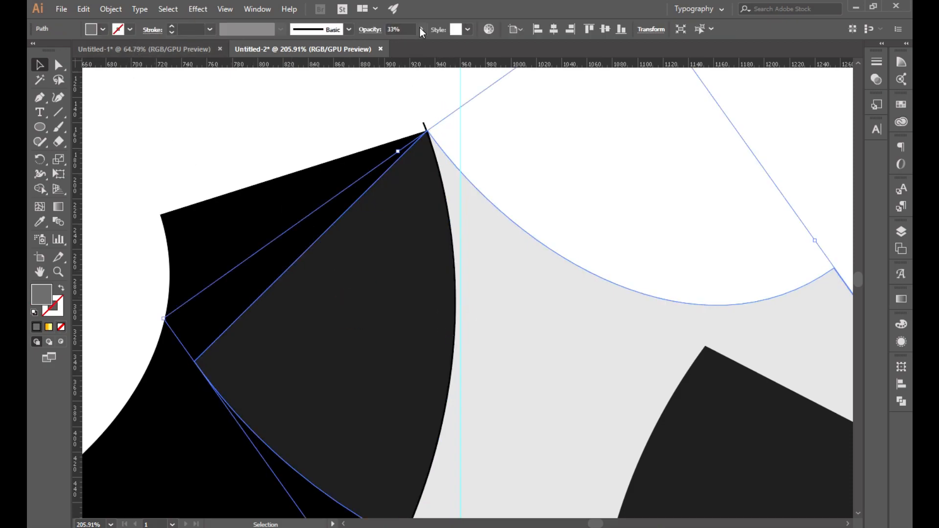
{"action": "left_click_drag", "start_coordinate": [390, 45], "coordinate": [420, 44]}
{"action": "left_click", "coordinate": [325, 133]}
{"action": "left_click", "coordinate": [396, 276]}
Step: Divide the gray upper-right segment along the drawn curve and delete the piece overlapping the black upper-left segment
{"action": "left_click", "coordinate": [427, 127]}
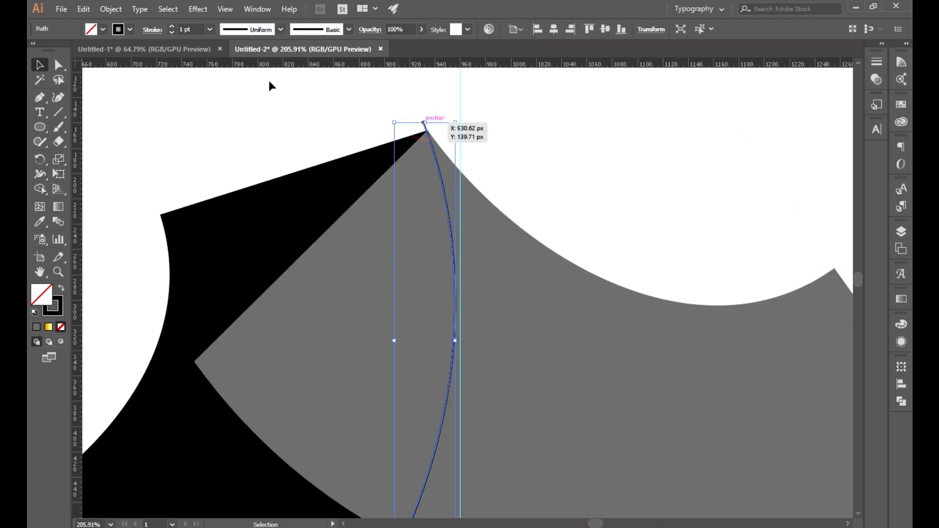
{"action": "left_click", "coordinate": [111, 8]}
{"action": "mouse_move", "coordinate": [137, 276]}
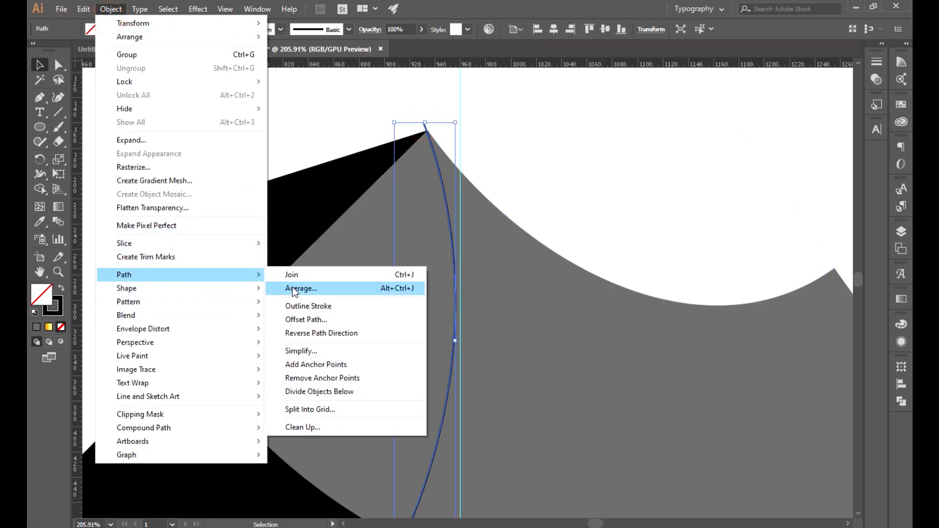
{"action": "left_click", "coordinate": [316, 390]}
{"action": "left_click", "coordinate": [250, 112]}
{"action": "left_click", "coordinate": [390, 355]}
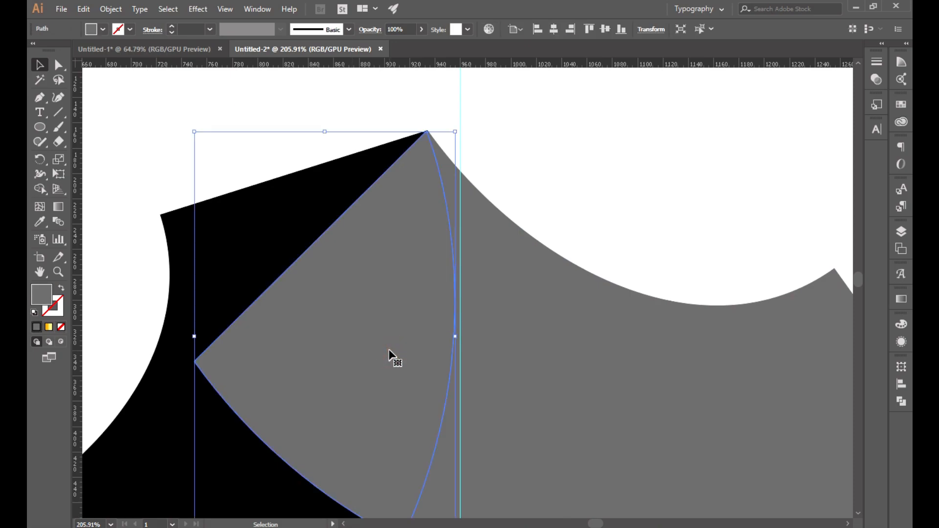
{"action": "key", "text": "Delete"}
Step: Unlock the guides and delete the horizontal and vertical guides crossing the design
{"action": "scroll", "coordinate": [344, 308], "scroll_direction": "down", "scroll_amount": 3}
{"action": "left_click", "coordinate": [59, 272]}
{"action": "left_click_drag", "start_coordinate": [465, 379], "coordinate": [335, 315]}
{"action": "left_click", "coordinate": [434, 368], "text": "alt"}
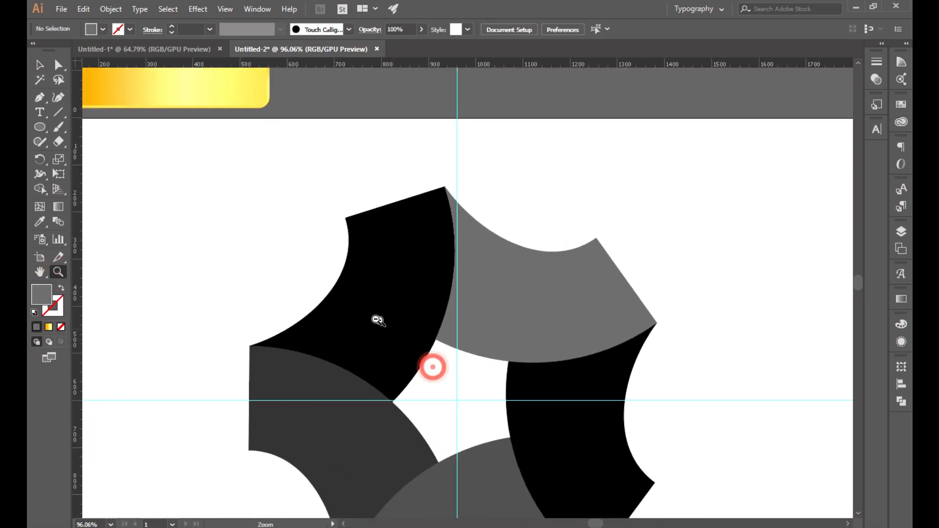
{"action": "right_click", "coordinate": [657, 390]}
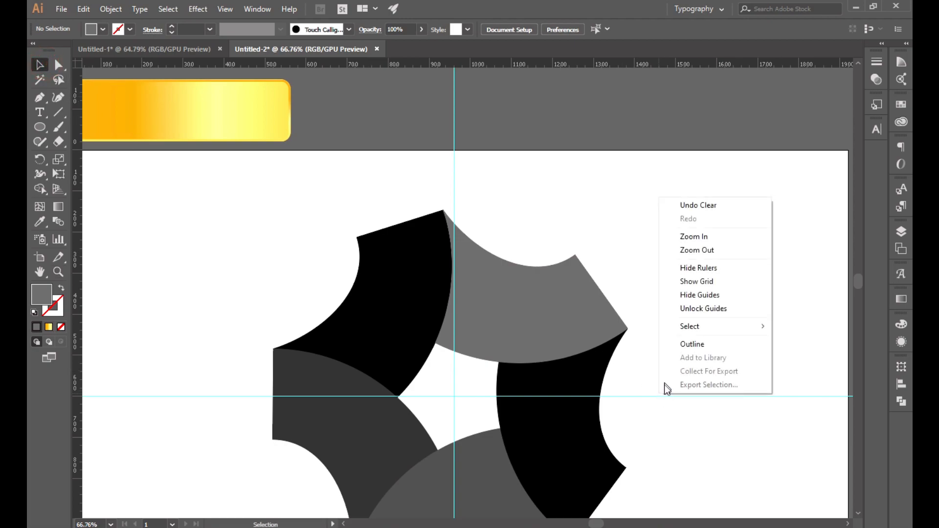
{"action": "left_click", "coordinate": [685, 310]}
{"action": "left_click_drag", "start_coordinate": [685, 367], "coordinate": [724, 435]}
{"action": "key", "text": "Delete"}
{"action": "left_click_drag", "start_coordinate": [467, 187], "coordinate": [468, 188]}
{"action": "key", "text": "Delete"}
Step: Move the gold gradient bar onto the artboard beside the design and shift its later gradient stops to 28.97%, 62.49% and 95.48%
{"action": "scroll", "coordinate": [489, 220], "scroll_direction": "down", "scroll_amount": 3}
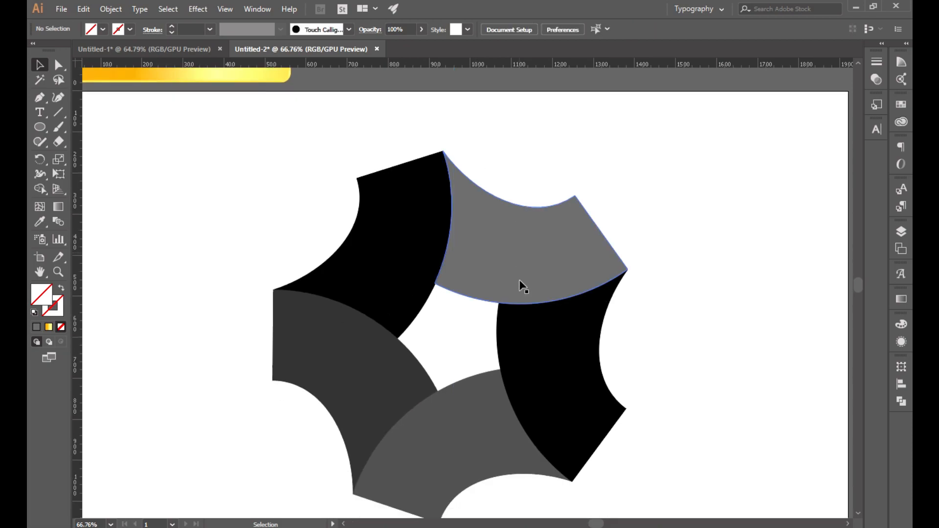
{"action": "scroll", "coordinate": [651, 320], "scroll_direction": "down", "scroll_amount": 2}
{"action": "scroll", "coordinate": [643, 312], "scroll_direction": "up", "scroll_amount": 1}
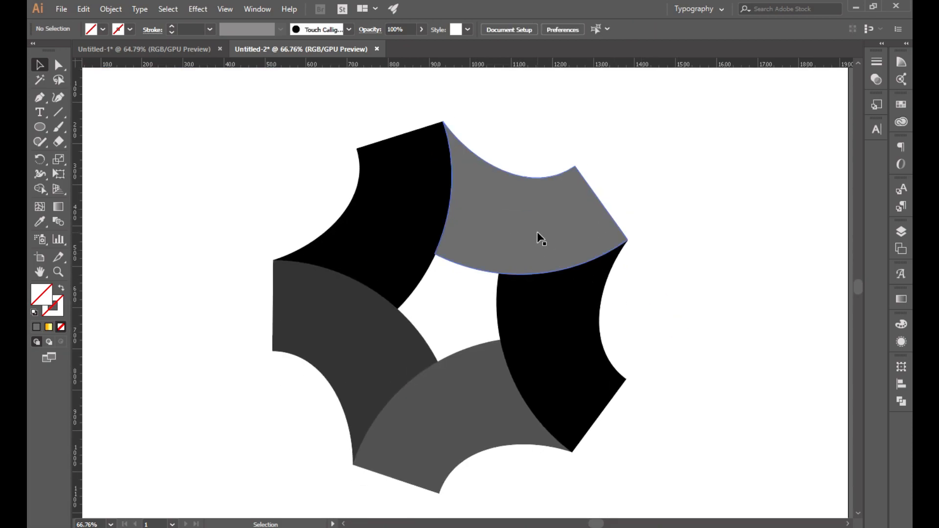
{"action": "left_click", "coordinate": [171, 297], "text": "alt"}
{"action": "left_click", "coordinate": [40, 64]}
{"action": "left_click_drag", "start_coordinate": [134, 80], "coordinate": [167, 195]}
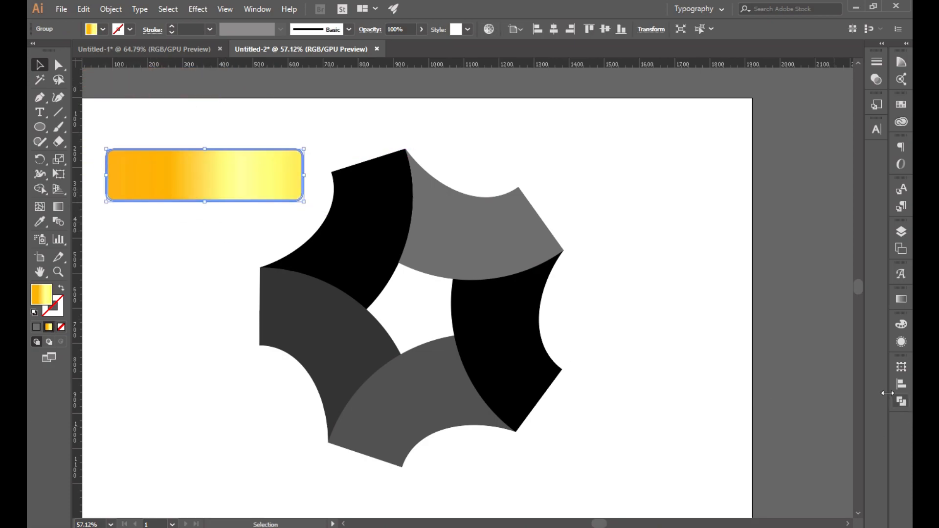
{"action": "left_click", "coordinate": [901, 299]}
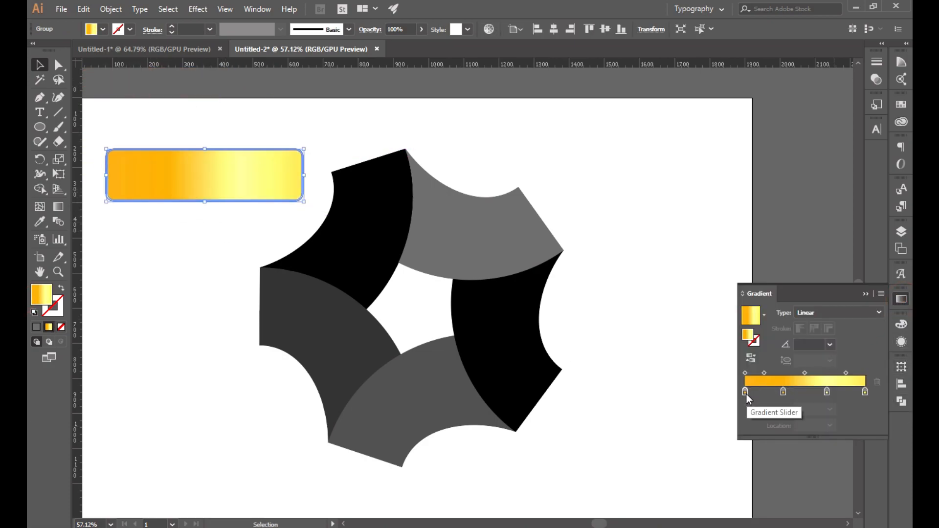
{"action": "left_click_drag", "start_coordinate": [783, 391], "coordinate": [859, 390]}
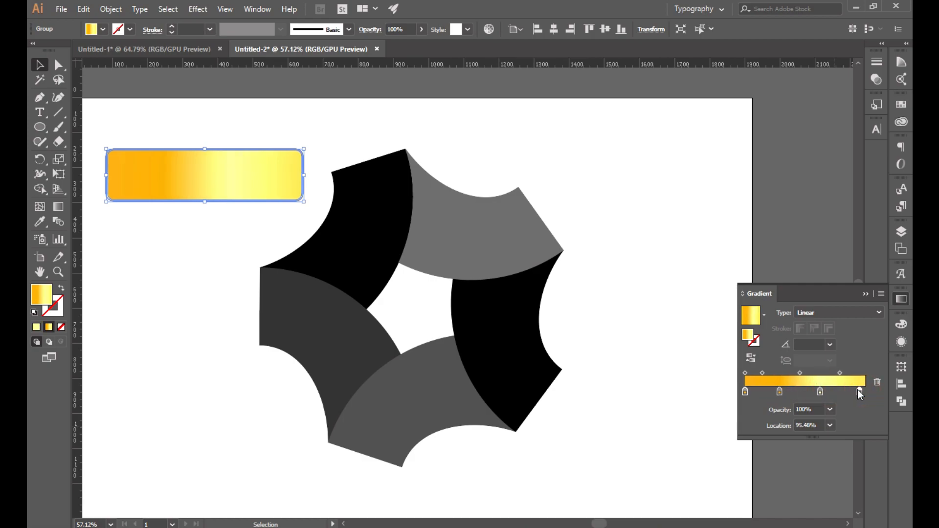
Step: Examine the color values of all four stops in the bar's gold gradient
{"action": "double_click", "coordinate": [745, 393]}
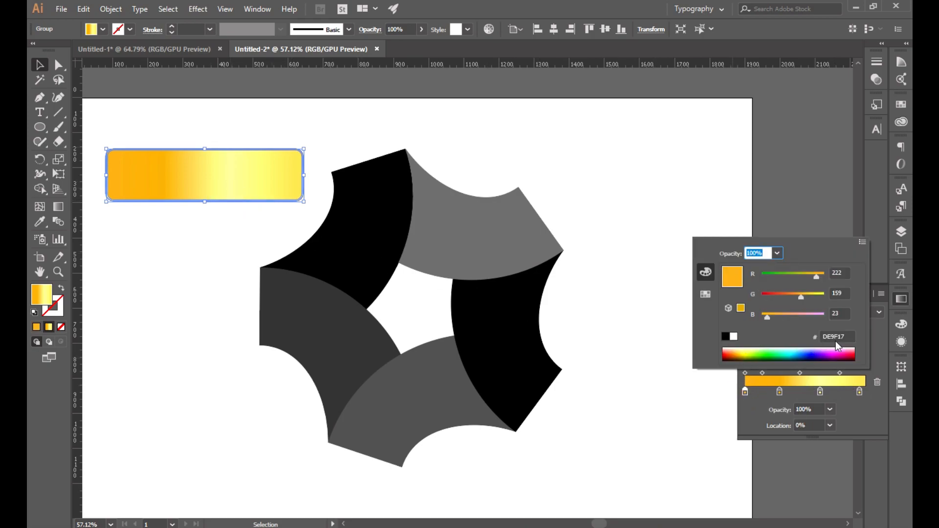
{"action": "left_click", "coordinate": [780, 392]}
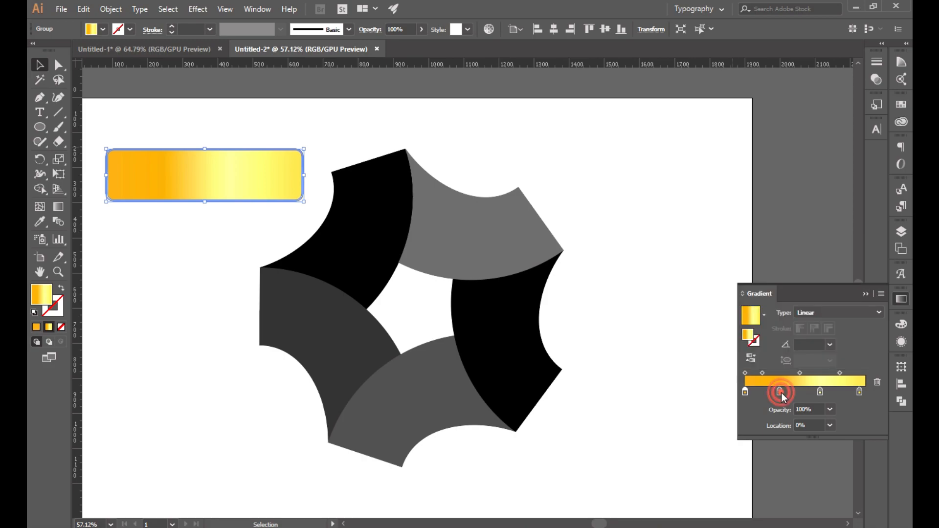
{"action": "double_click", "coordinate": [780, 392]}
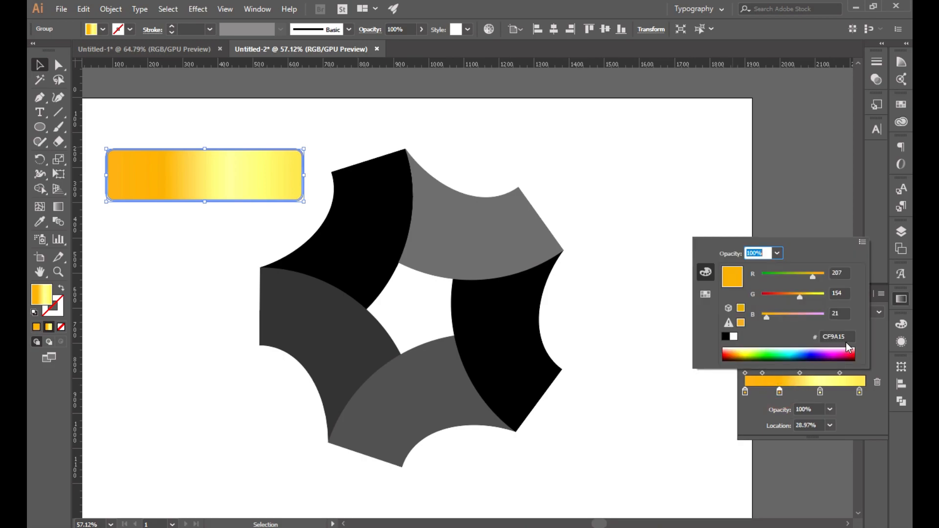
{"action": "left_click", "coordinate": [820, 391]}
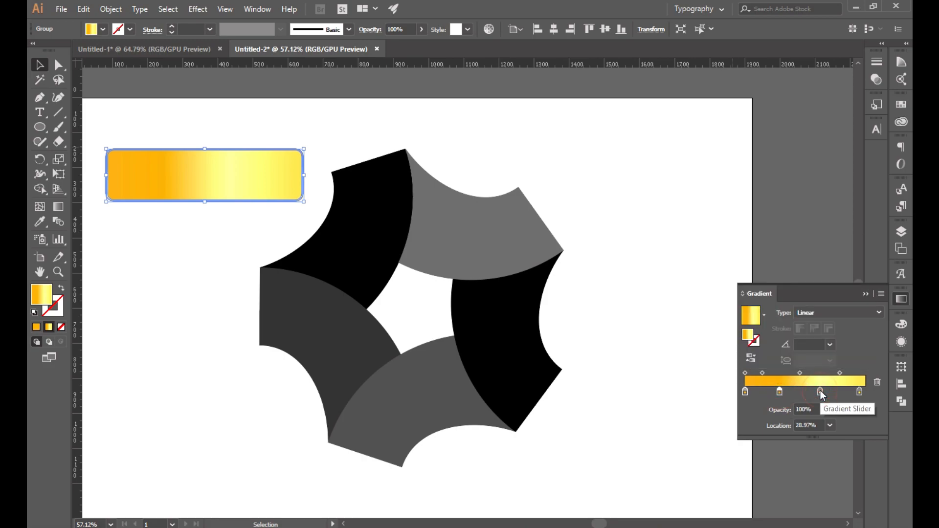
{"action": "double_click", "coordinate": [820, 391]}
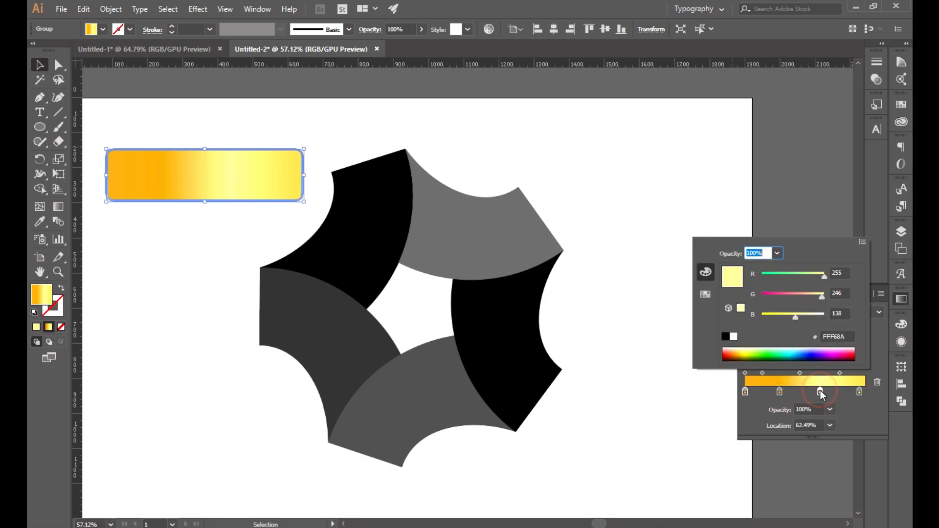
{"action": "double_click", "coordinate": [860, 391]}
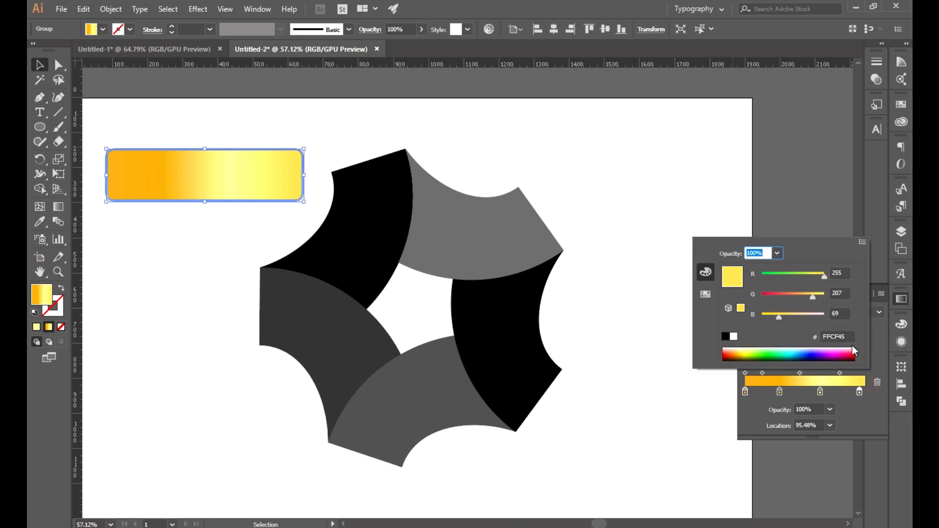
{"action": "left_click", "coordinate": [864, 410]}
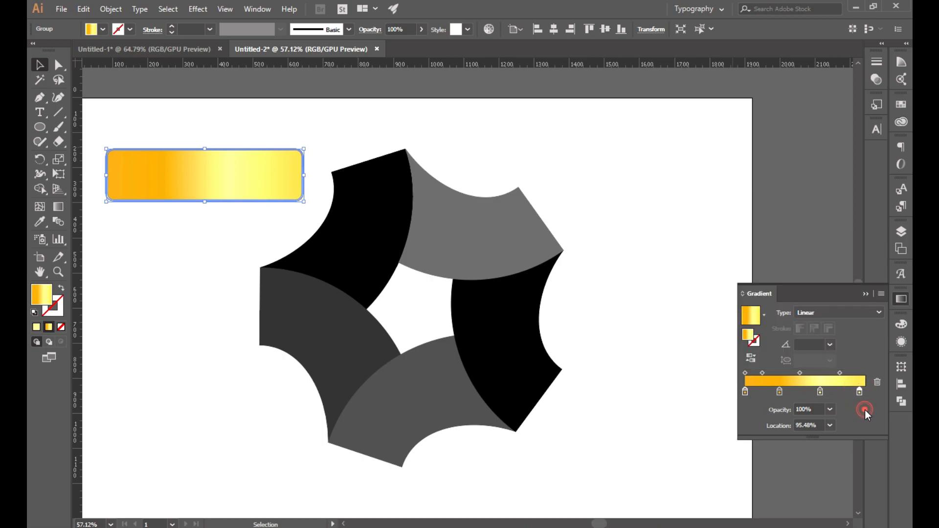
{"action": "left_click", "coordinate": [865, 293]}
Step: Copy the gold gradient bar's fill onto the upper-right segment and angle it diagonally down toward the segment's right tip
{"action": "left_click", "coordinate": [451, 242]}
{"action": "left_click", "coordinate": [39, 221]}
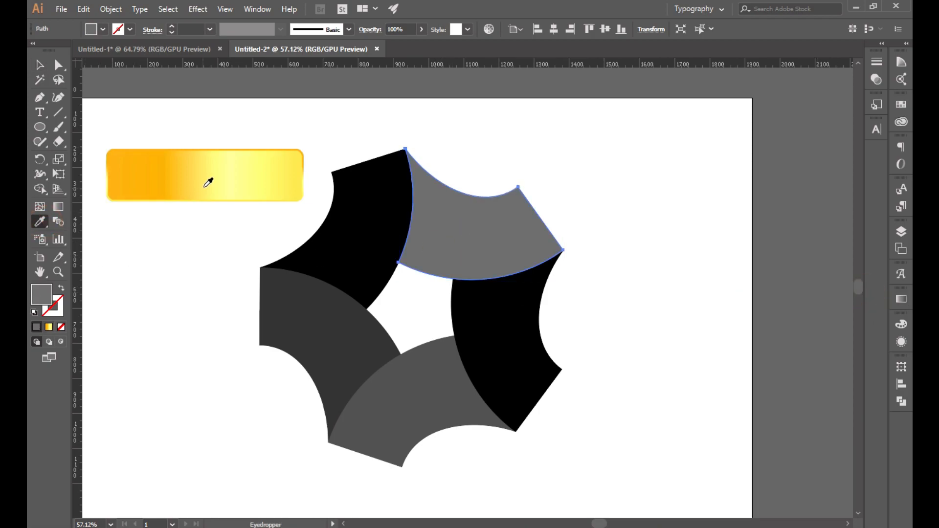
{"action": "left_click", "coordinate": [209, 183]}
{"action": "left_click", "coordinate": [41, 64]}
{"action": "left_click", "coordinate": [59, 207]}
{"action": "left_click_drag", "start_coordinate": [376, 198], "coordinate": [537, 251]}
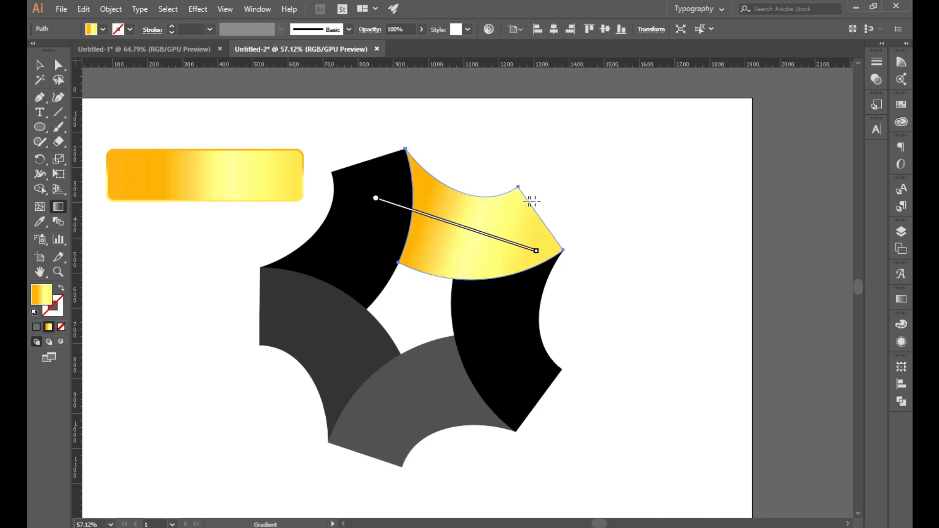
{"action": "left_click", "coordinate": [40, 64]}
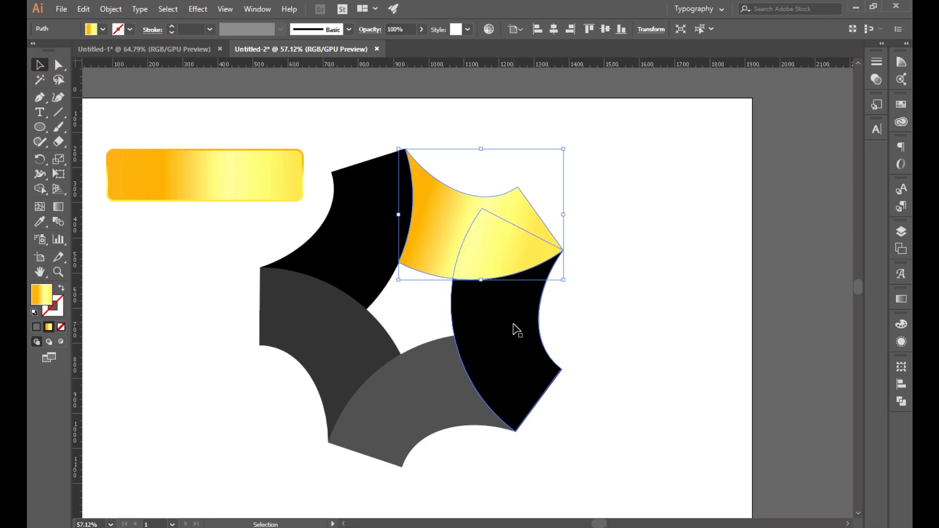
Step: Copy the gold gradient onto the black right segment and redirect it to run from its top down to its lower end
{"action": "left_click", "coordinate": [513, 328]}
{"action": "left_click", "coordinate": [41, 221]}
{"action": "left_click", "coordinate": [472, 246]}
{"action": "left_click", "coordinate": [40, 65]}
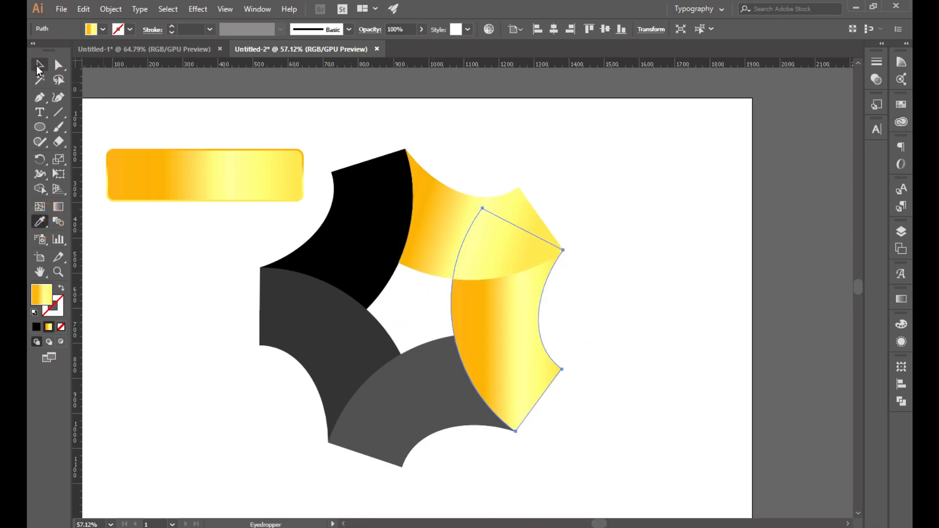
{"action": "left_click", "coordinate": [58, 206]}
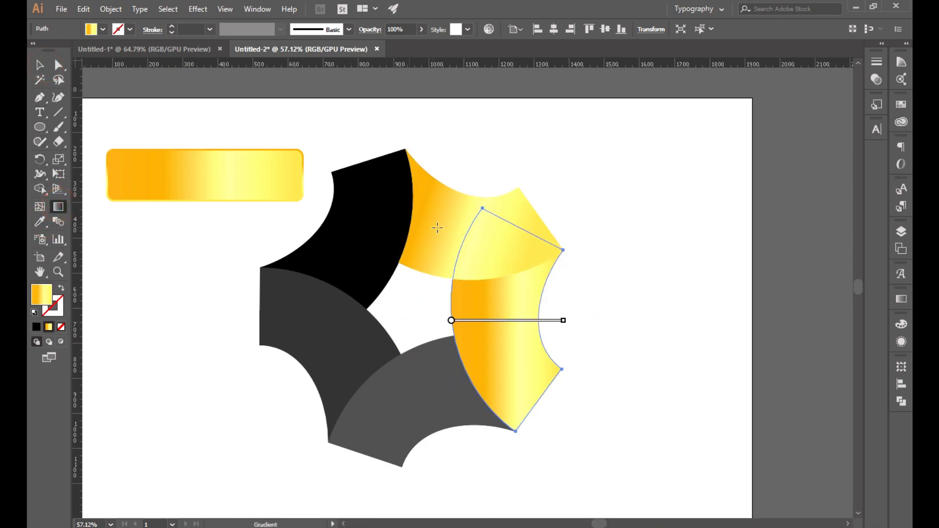
{"action": "left_click_drag", "start_coordinate": [512, 224], "coordinate": [530, 408]}
{"action": "left_click", "coordinate": [39, 64]}
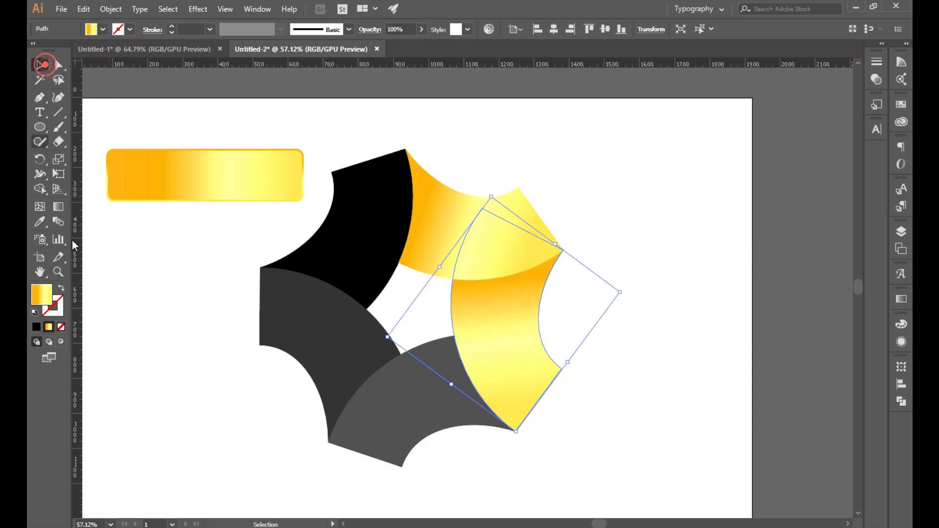
{"action": "left_click", "coordinate": [144, 312]}
Step: Copy the gold gradient onto the bottom gray segment and redirect it diagonally from its upper-right end down to its lower-left end
{"action": "left_click", "coordinate": [408, 410]}
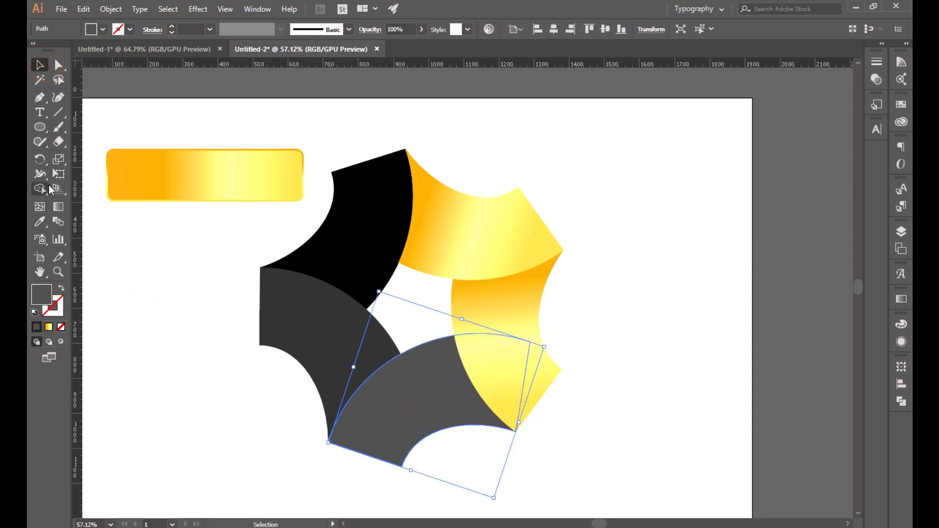
{"action": "left_click", "coordinate": [58, 207]}
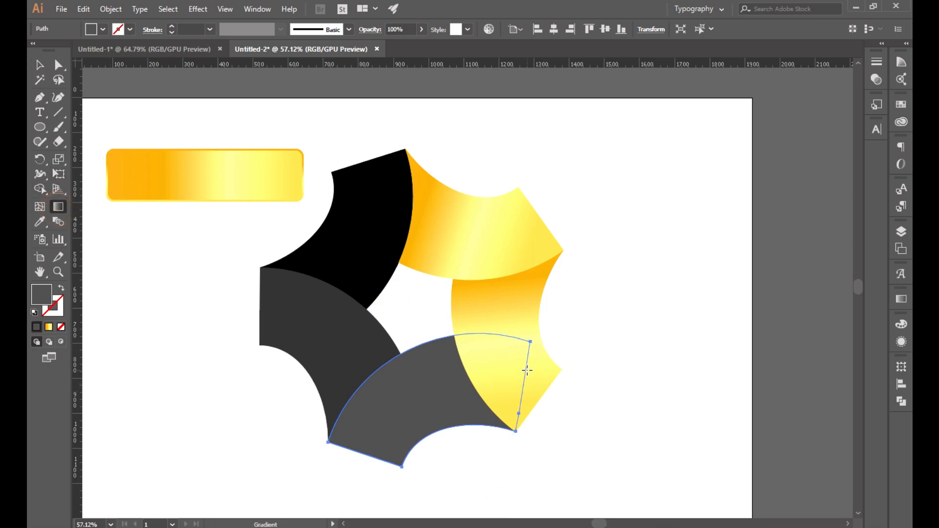
{"action": "left_click_drag", "start_coordinate": [525, 367], "coordinate": [357, 454]}
{"action": "left_click", "coordinate": [41, 68]}
{"action": "left_click", "coordinate": [39, 221]}
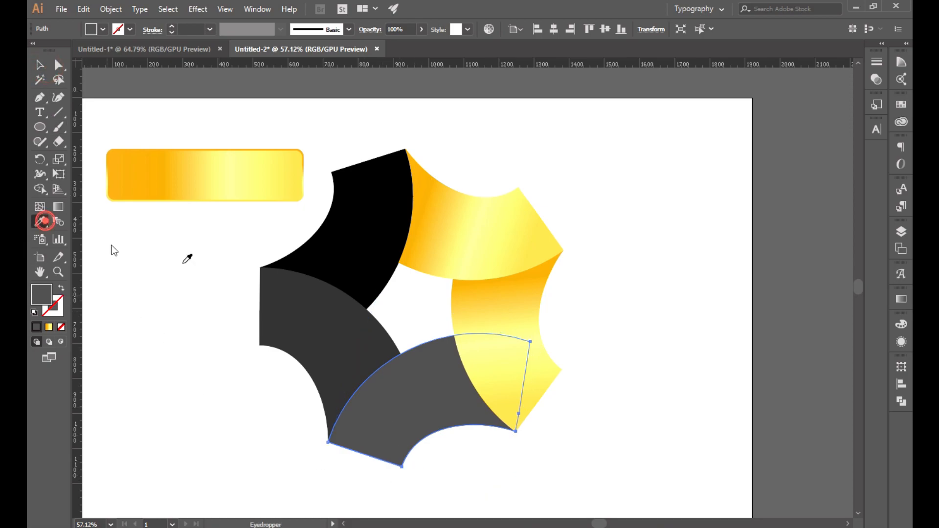
{"action": "left_click", "coordinate": [509, 310]}
{"action": "left_click", "coordinate": [59, 206]}
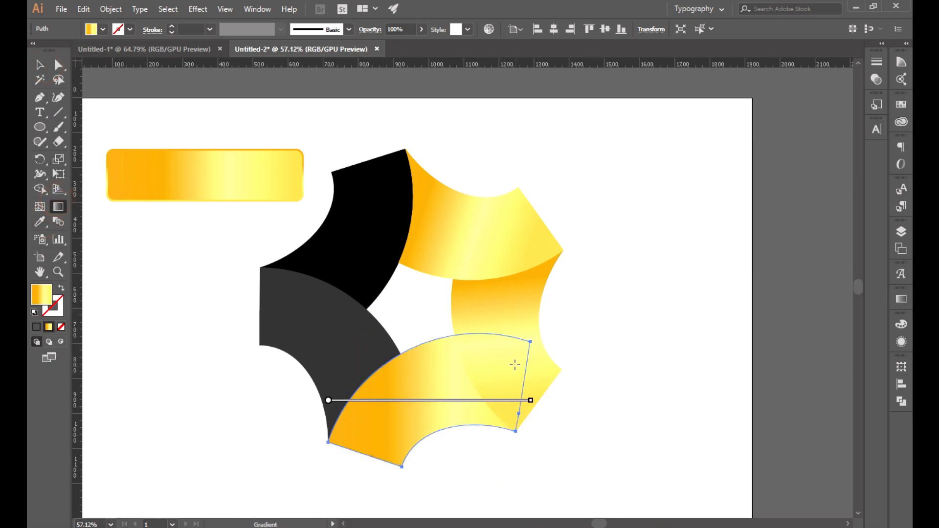
{"action": "left_click_drag", "start_coordinate": [525, 353], "coordinate": [362, 451]}
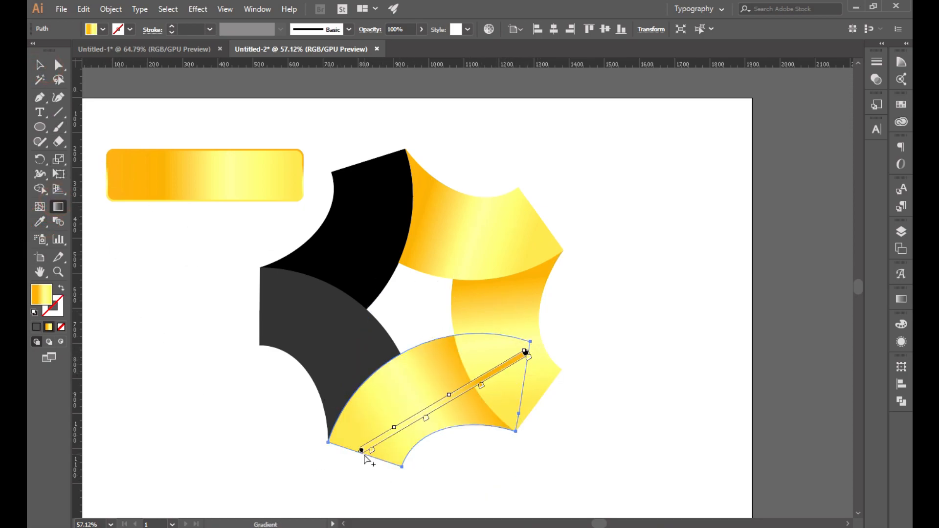
{"action": "left_click", "coordinate": [39, 64]}
{"action": "left_click", "coordinate": [183, 364]}
Step: Copy the gold gradient onto the dark gray lower-left segment and redirect it diagonally from its lower-right end up to its upper-left end
{"action": "left_click", "coordinate": [325, 331]}
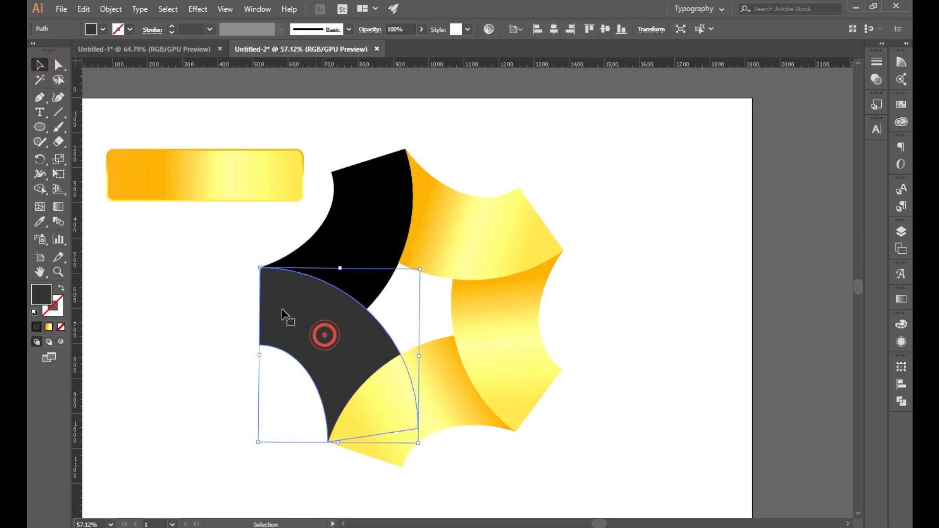
{"action": "left_click", "coordinate": [440, 383]}
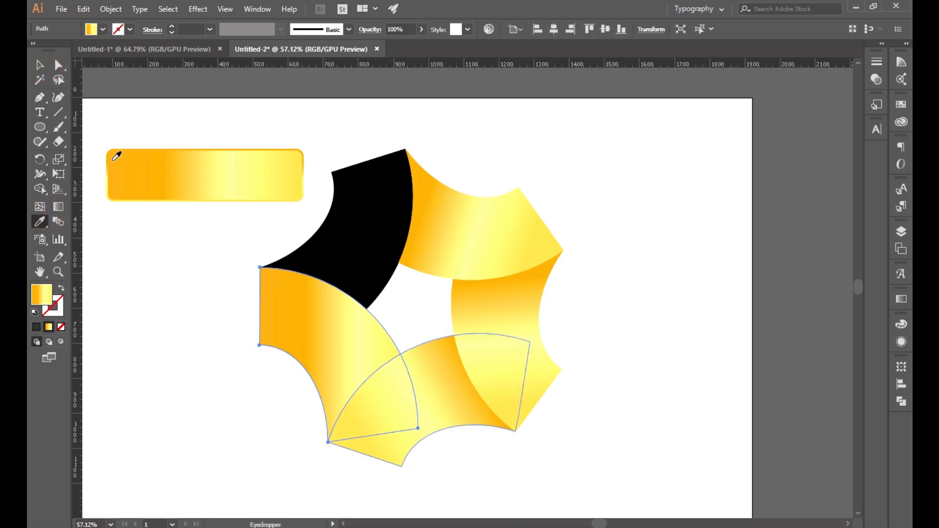
{"action": "left_click", "coordinate": [57, 205]}
{"action": "left_click_drag", "start_coordinate": [394, 424], "coordinate": [263, 288]}
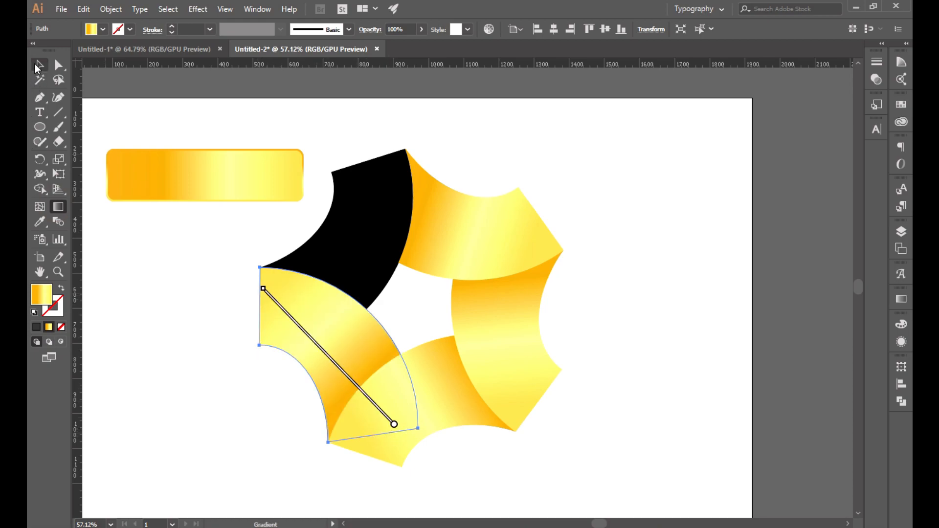
Step: Copy the gold gradient onto the black upper-left segment and redirect it from its lower-left end up toward its upper-right tip
{"action": "left_click", "coordinate": [38, 67]}
{"action": "left_click", "coordinate": [366, 215]}
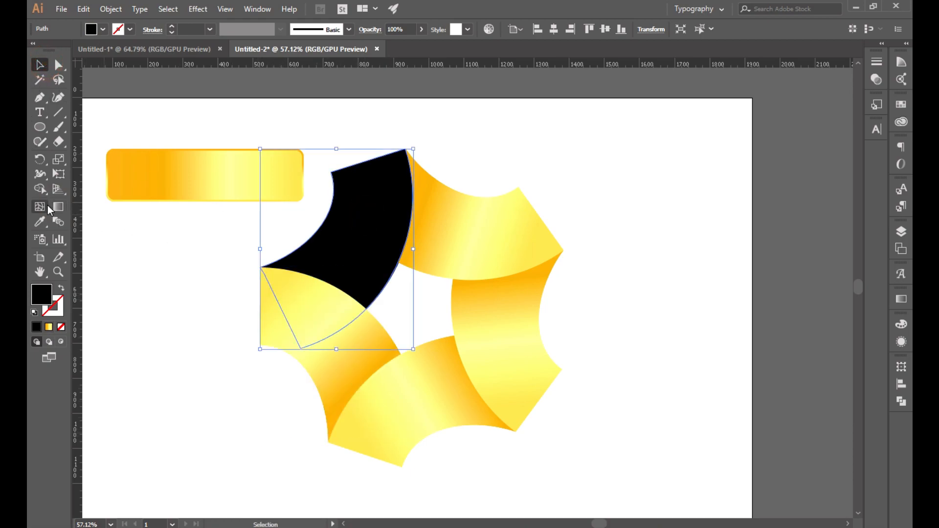
{"action": "left_click", "coordinate": [39, 222]}
{"action": "left_click", "coordinate": [357, 351]}
{"action": "left_click", "coordinate": [39, 65]}
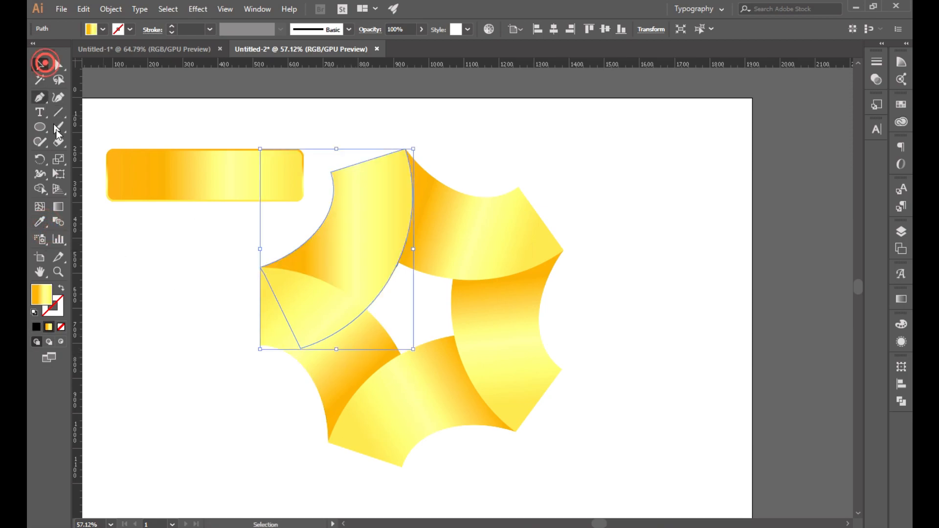
{"action": "left_click", "coordinate": [57, 207]}
{"action": "left_click_drag", "start_coordinate": [281, 309], "coordinate": [371, 164]}
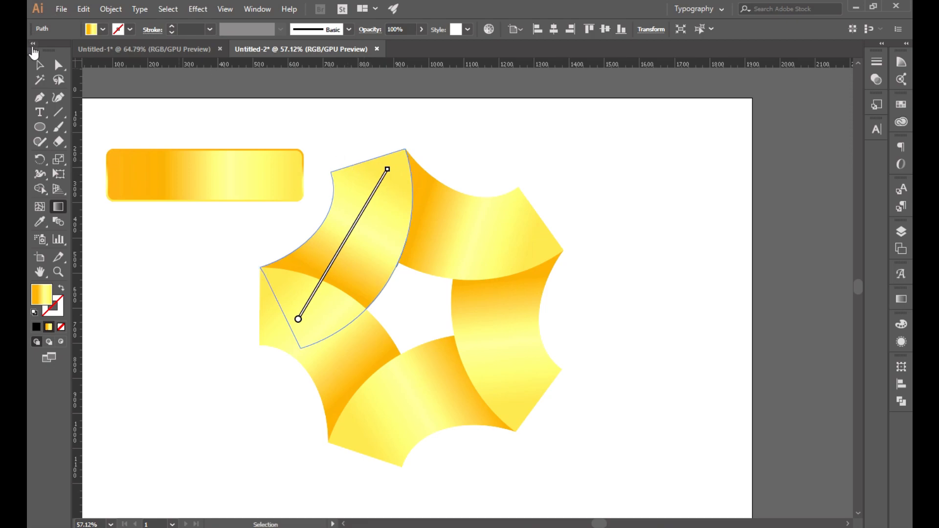
{"action": "left_click", "coordinate": [40, 64]}
{"action": "left_click", "coordinate": [251, 416]}
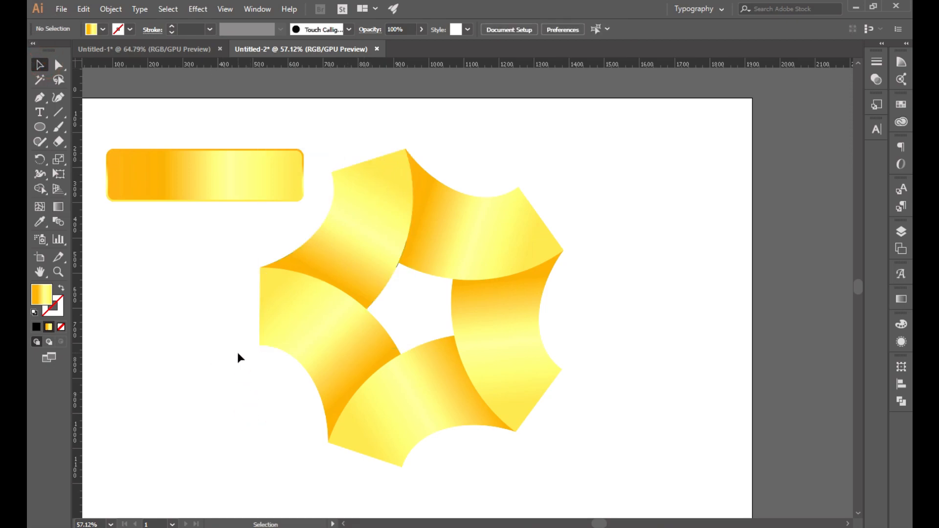
Step: Delete the gold gradient bar beside the ring design
{"action": "left_click", "coordinate": [206, 186]}
{"action": "key", "text": "Delete"}
{"action": "left_click", "coordinate": [59, 273]}
{"action": "left_click_drag", "start_coordinate": [238, 356], "coordinate": [174, 296]}
Step: Group the five gold segments of the ring
{"action": "left_click", "coordinate": [39, 66]}
{"action": "left_click", "coordinate": [296, 288]}
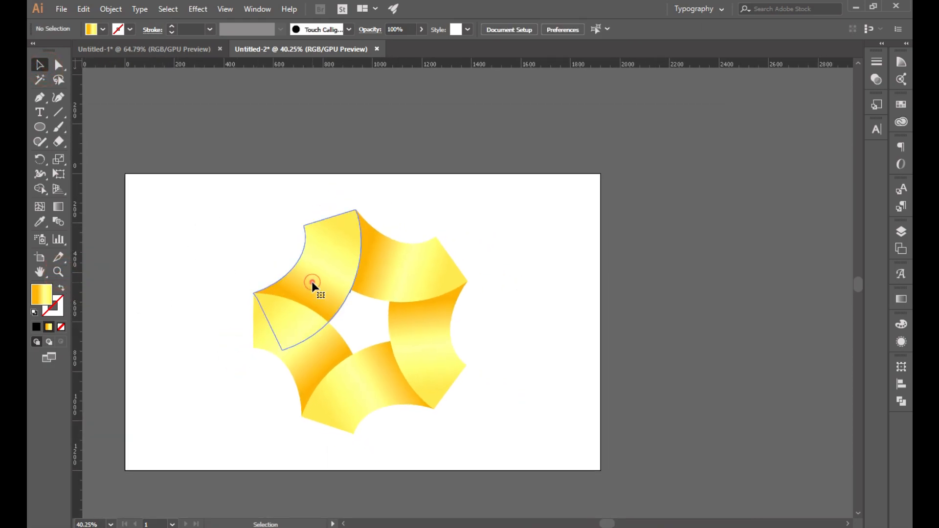
{"action": "left_click", "coordinate": [381, 273], "text": "shift"}
{"action": "left_click", "coordinate": [442, 329], "text": "shift"}
{"action": "left_click", "coordinate": [348, 384], "text": "shift"}
{"action": "left_click", "coordinate": [306, 362], "text": "shift"}
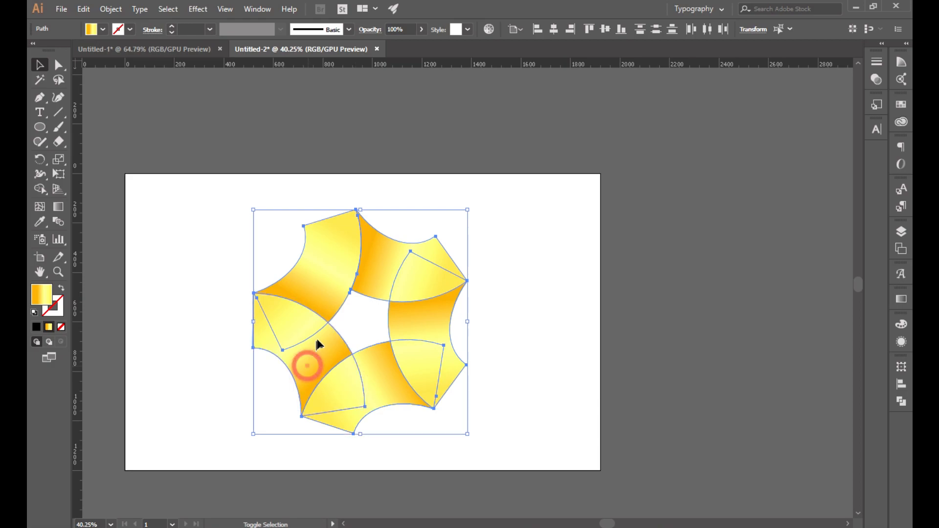
{"action": "right_click", "coordinate": [317, 339]}
{"action": "left_click", "coordinate": [351, 171]}
Step: Move the ring group aside to delete the leftover pieces behind it, and return the group to about its original place
{"action": "left_click_drag", "start_coordinate": [365, 279], "coordinate": [499, 287]}
{"action": "left_click", "coordinate": [297, 266]}
{"action": "left_click_drag", "start_coordinate": [304, 188], "coordinate": [375, 331]}
{"action": "key", "text": "Delete"}
{"action": "left_click_drag", "start_coordinate": [363, 237], "coordinate": [502, 393]}
{"action": "left_click_drag", "start_coordinate": [455, 308], "coordinate": [308, 290]}
{"action": "left_click", "coordinate": [506, 250]}
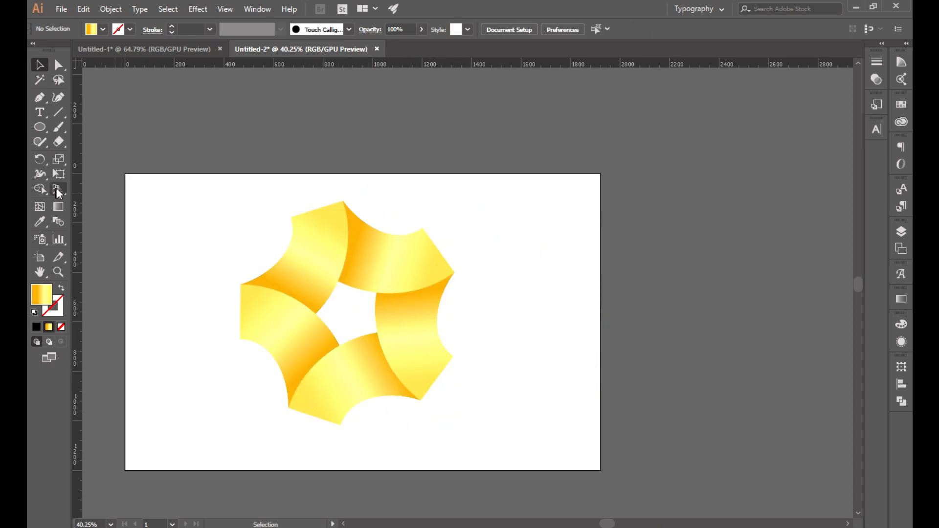
Step: Draw a rectangle covering the whole artboard and send it to the back behind the ring
{"action": "left_click_drag", "start_coordinate": [44, 133], "coordinate": [98, 124]}
{"action": "left_click_drag", "start_coordinate": [124, 174], "coordinate": [602, 470]}
{"action": "right_click", "coordinate": [453, 369]}
{"action": "mouse_move", "coordinate": [494, 307]}
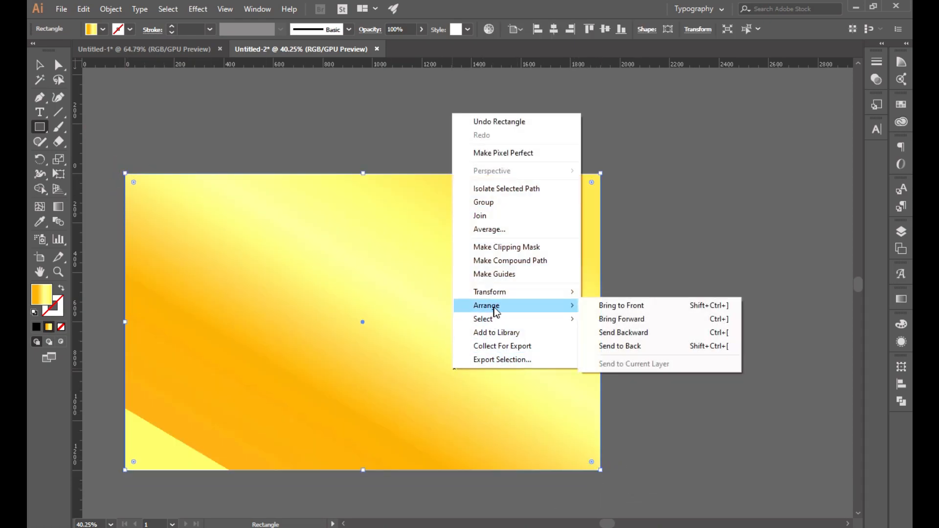
{"action": "left_click", "coordinate": [611, 346]}
Step: Fill the background rectangle with the white-to-black linear gradient and change its white stop to a medium gray
{"action": "left_click", "coordinate": [902, 300]}
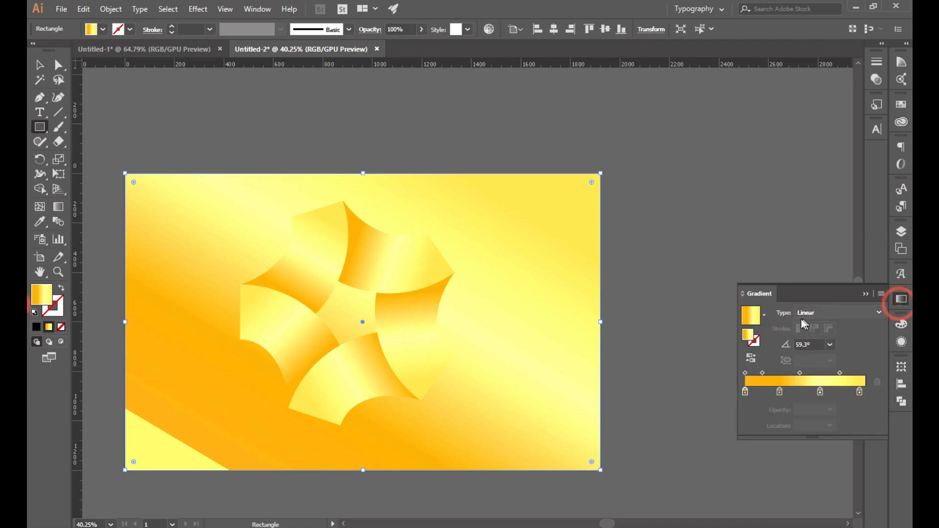
{"action": "left_click", "coordinate": [764, 315]}
{"action": "left_click", "coordinate": [708, 337]}
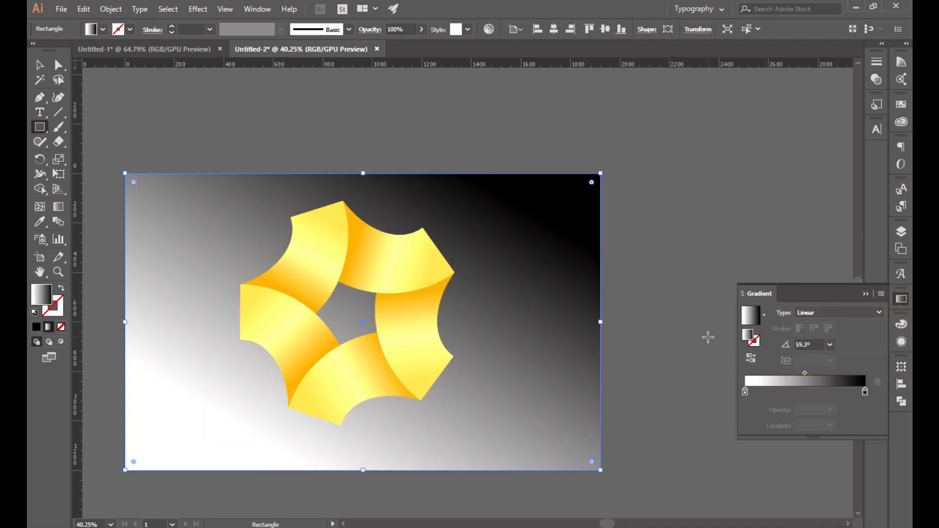
{"action": "double_click", "coordinate": [746, 391]}
{"action": "left_click", "coordinate": [706, 294]}
{"action": "left_click", "coordinate": [781, 305]}
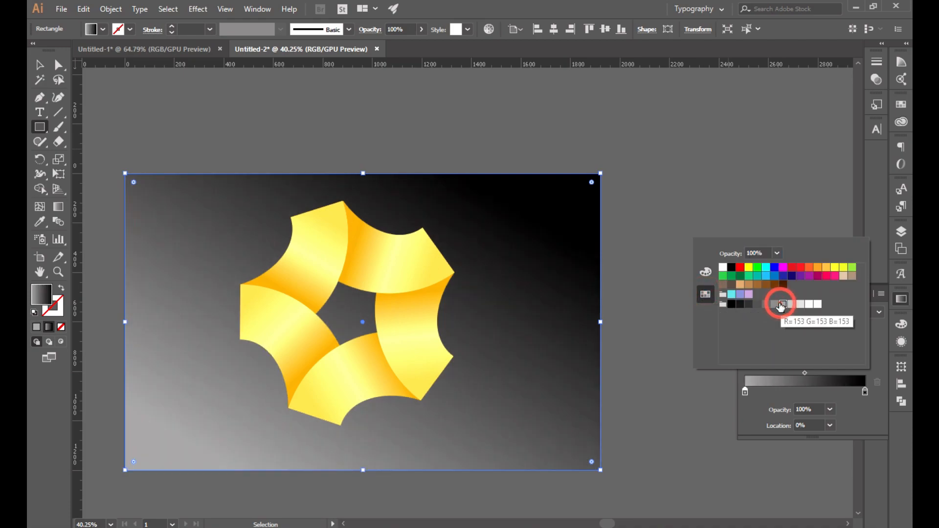
{"action": "left_click", "coordinate": [775, 305]}
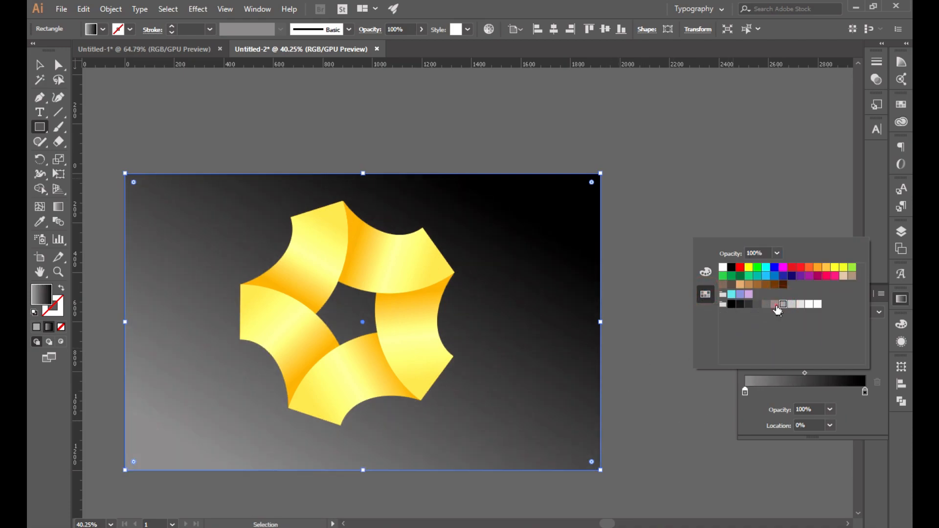
{"action": "left_click", "coordinate": [40, 67]}
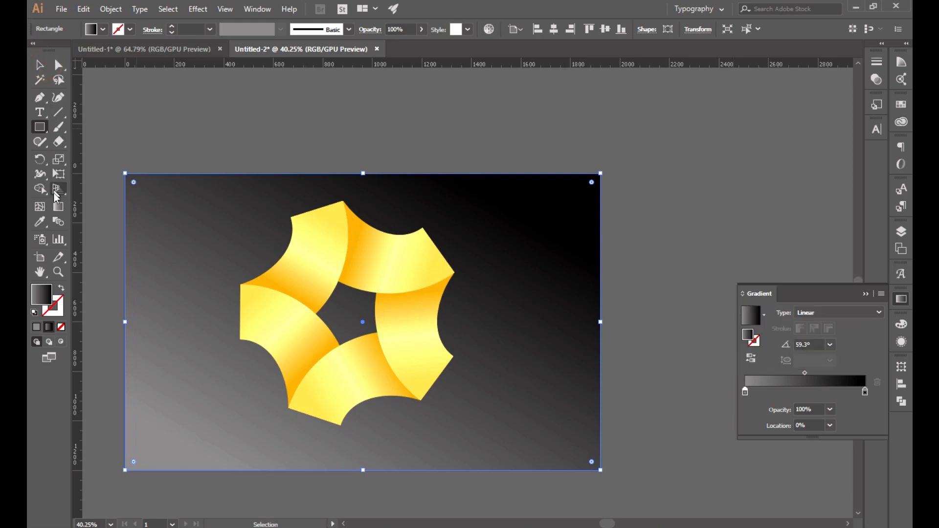
Step: Redirect the background gradient to run almost vertically from the artboard's bottom edge to its top, at 91.7°
{"action": "left_click", "coordinate": [58, 205]}
{"action": "mouse_move", "coordinate": [313, 471]}
{"action": "left_mouse_down"}
{"action": "mouse_move", "coordinate": [372, 423]}
{"action": "mouse_move", "coordinate": [555, 172]}
{"action": "mouse_move", "coordinate": [497, 110]}
{"action": "left_mouse_up"}
{"action": "left_click_drag", "start_coordinate": [361, 471], "coordinate": [356, 145]}
{"action": "left_click_drag", "start_coordinate": [365, 349], "coordinate": [366, 360]}
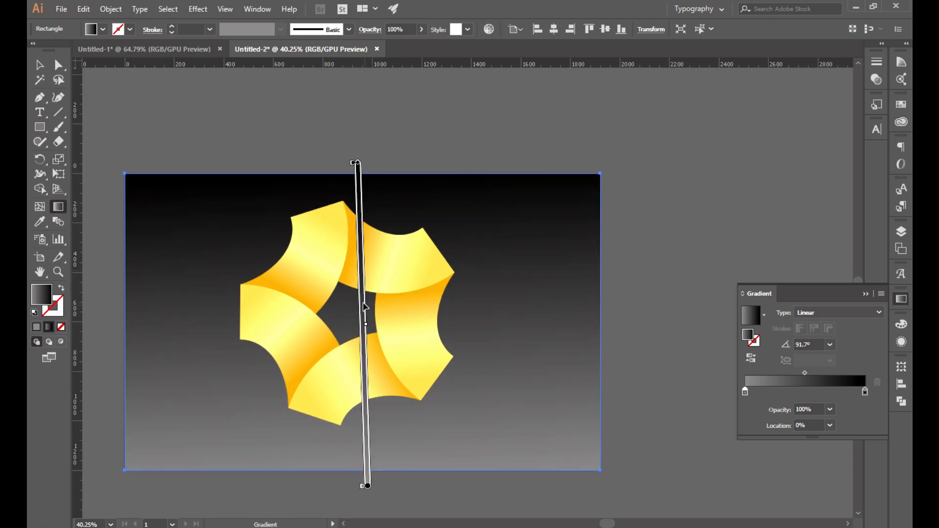
Step: Add a dark gray stop at 29.9% to the background gradient and move its first stop to 3.77%
{"action": "left_click", "coordinate": [780, 391]}
{"action": "left_click_drag", "start_coordinate": [746, 391], "coordinate": [751, 391]}
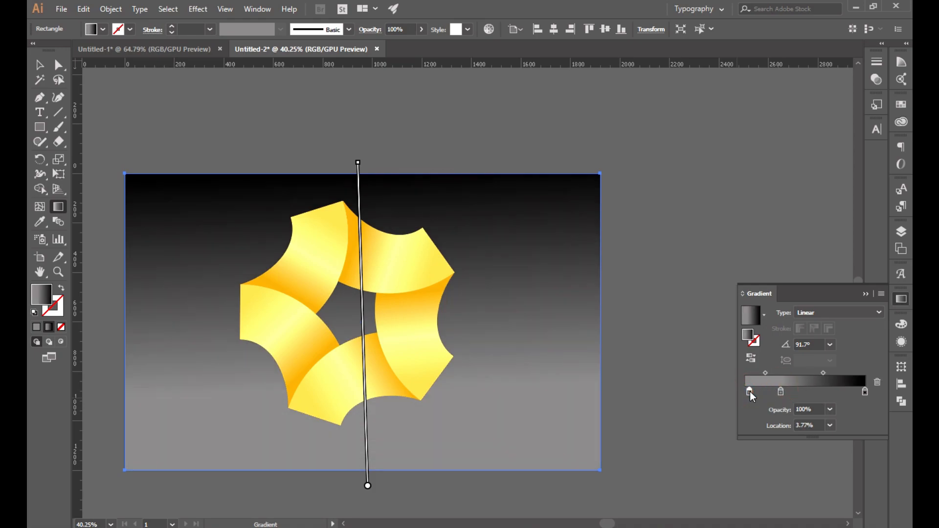
{"action": "left_click", "coordinate": [781, 391]}
{"action": "double_click", "coordinate": [781, 391]}
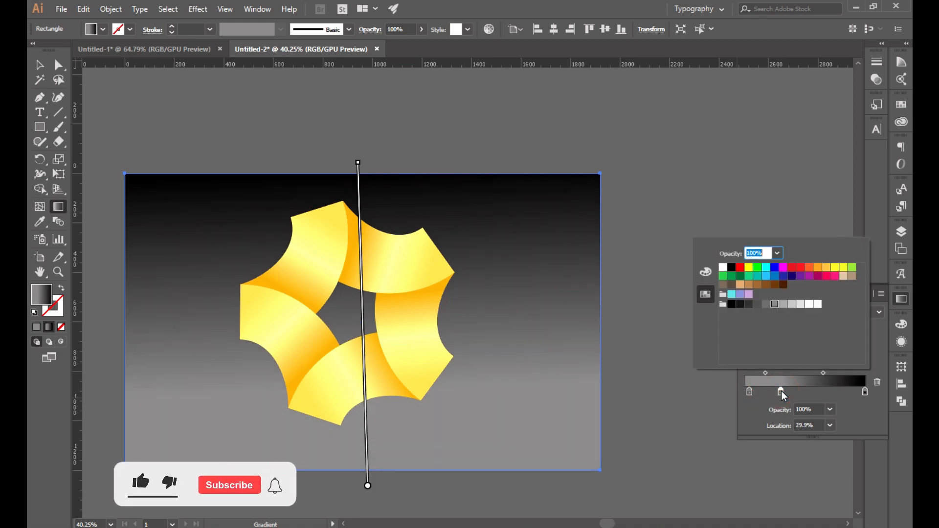
{"action": "left_click", "coordinate": [759, 307]}
{"action": "left_click", "coordinate": [41, 65]}
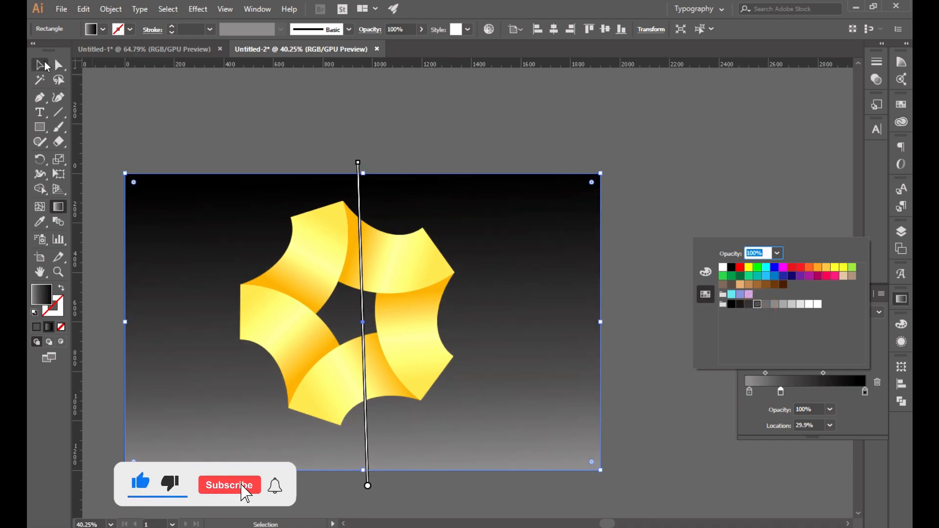
Step: Try a lighter gray on the background gradient's first stop and return it to the medium gray
{"action": "key", "text": "g"}
{"action": "left_click", "coordinate": [750, 391]}
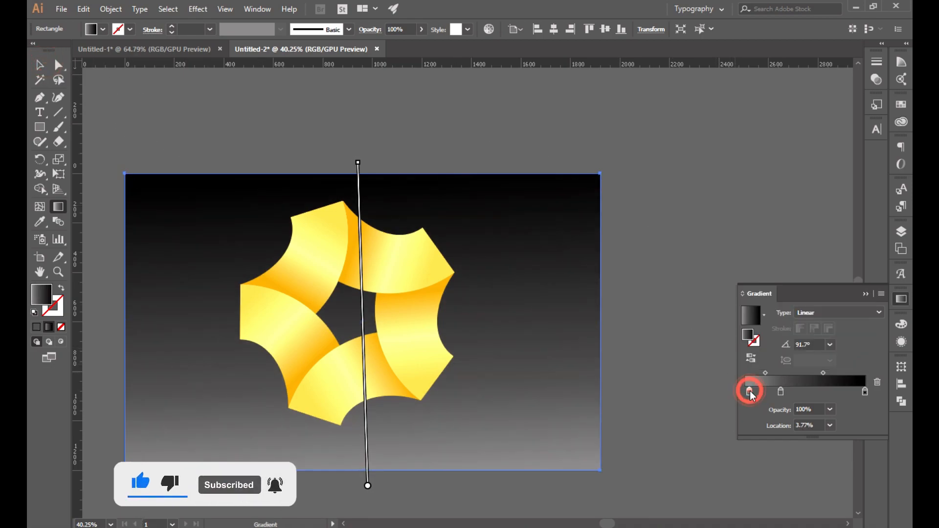
{"action": "double_click", "coordinate": [750, 391]}
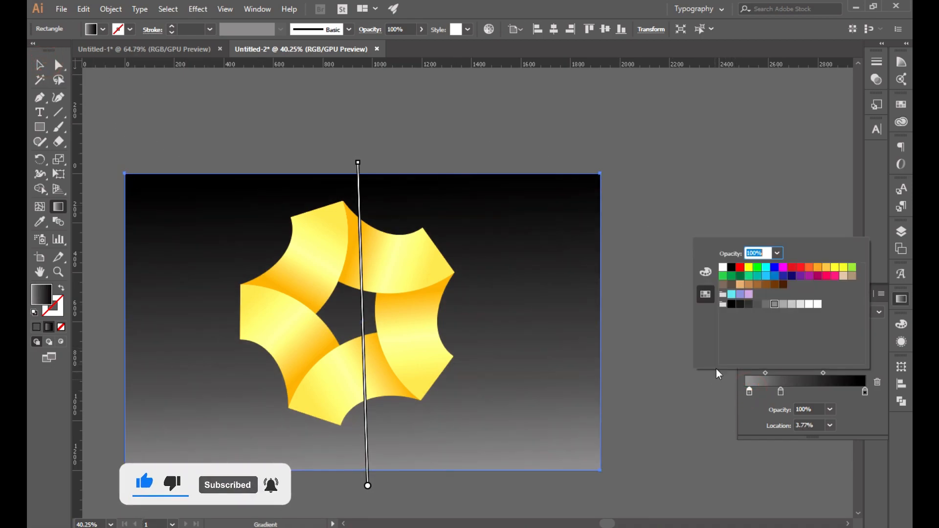
{"action": "left_click", "coordinate": [783, 304]}
{"action": "left_click", "coordinate": [774, 305]}
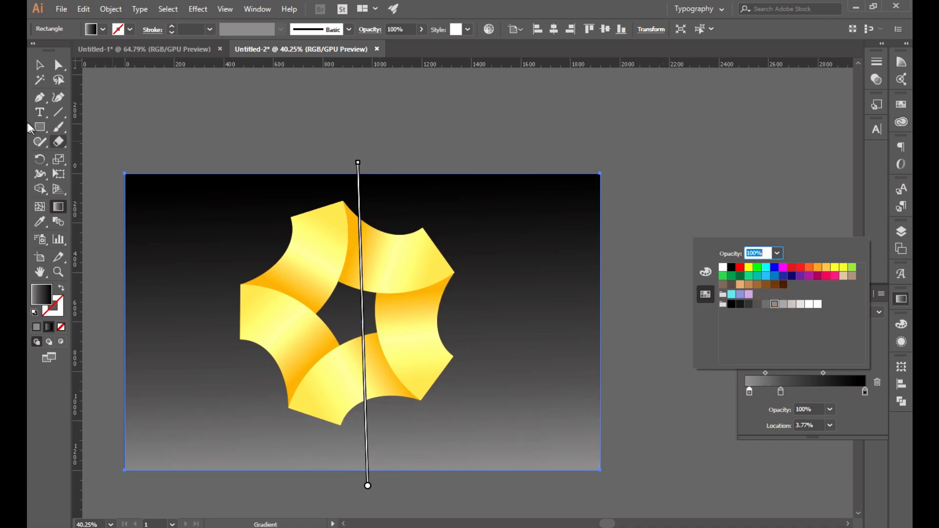
Step: Redraw the background gradient's direction nearly vertically, starting just below the artboard's bottom edge and ending just above its top edge
{"action": "left_click", "coordinate": [42, 67]}
{"action": "left_click", "coordinate": [397, 126]}
{"action": "left_click_drag", "start_coordinate": [325, 483], "coordinate": [342, 142]}
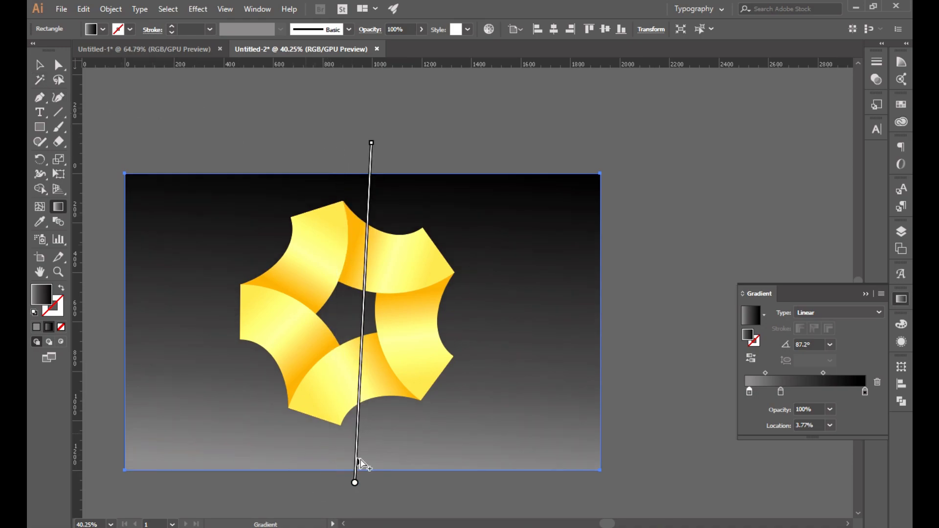
{"action": "left_click_drag", "start_coordinate": [369, 484], "coordinate": [356, 159]}
{"action": "left_click", "coordinate": [41, 69]}
{"action": "left_click", "coordinate": [220, 103]}
{"action": "left_click", "coordinate": [864, 294]}
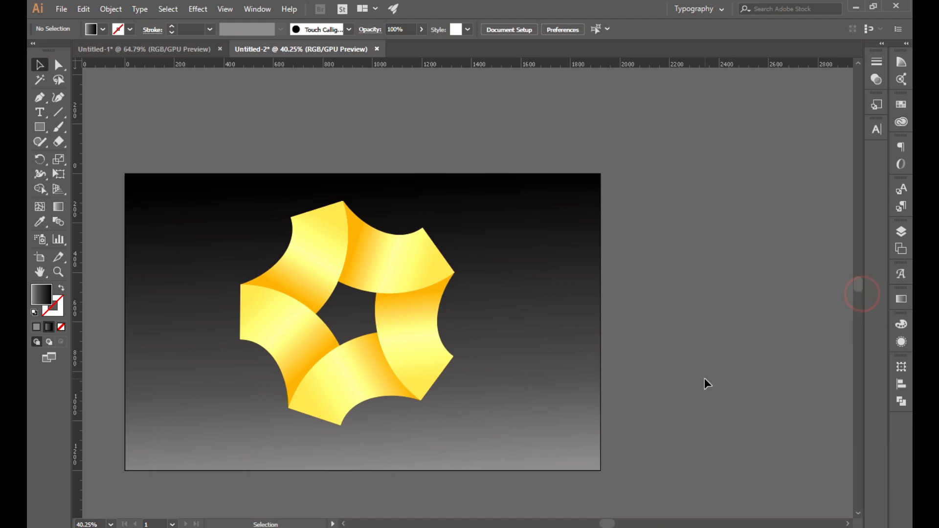
{"action": "key", "text": "ctrl+0"}
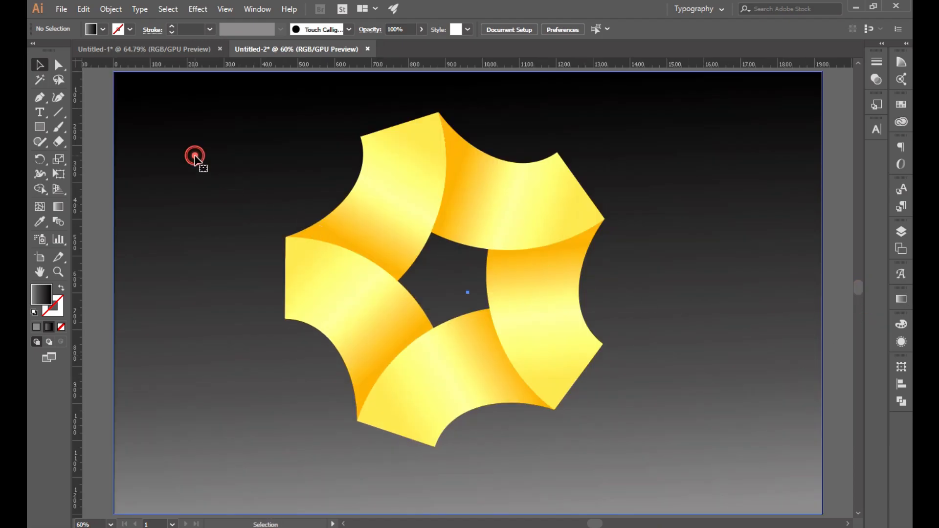
Step: Lock the artwork above the background rectangle as well as the background rectangle itself
{"action": "left_click", "coordinate": [194, 156]}
{"action": "left_click", "coordinate": [121, 6]}
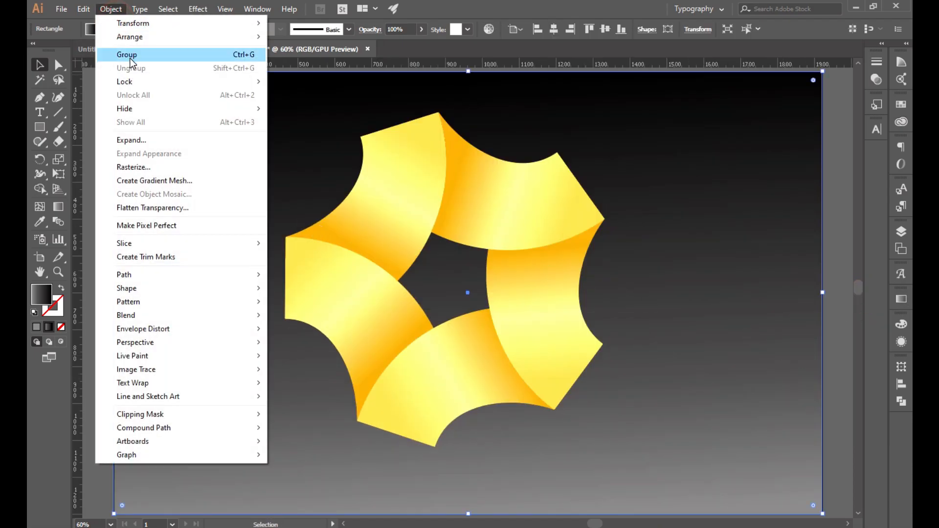
{"action": "mouse_move", "coordinate": [147, 79]}
{"action": "left_click", "coordinate": [294, 93]}
{"action": "left_click", "coordinate": [111, 8]}
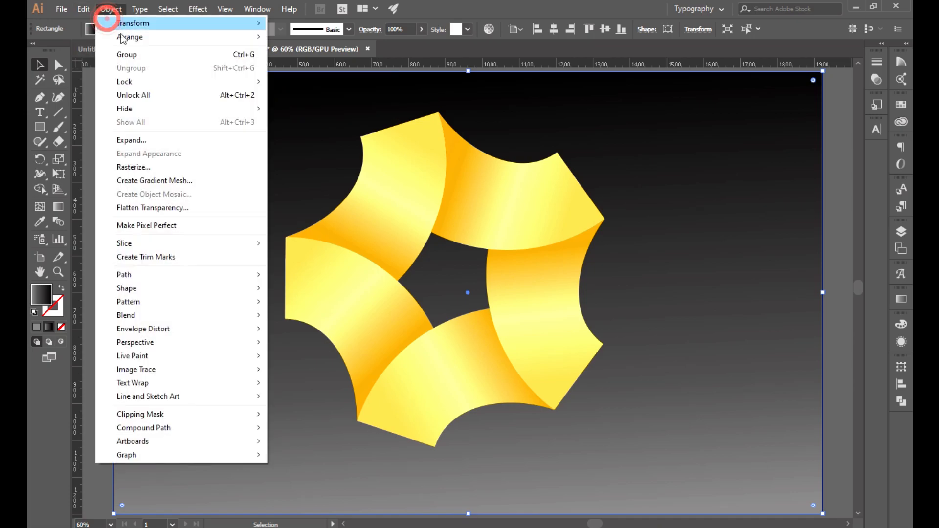
{"action": "left_click", "coordinate": [302, 82]}
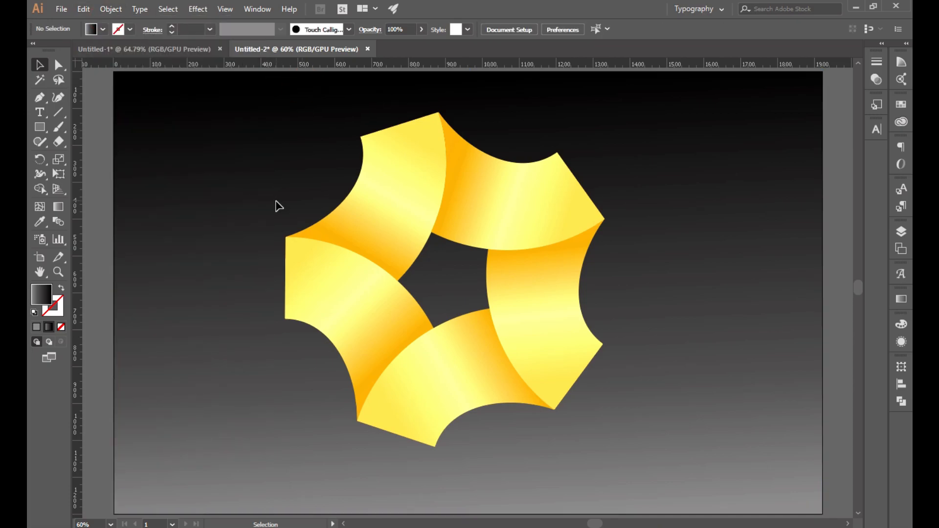
Step: Unlock all objects and clear the selection
{"action": "left_click", "coordinate": [110, 9]}
{"action": "left_click", "coordinate": [130, 93]}
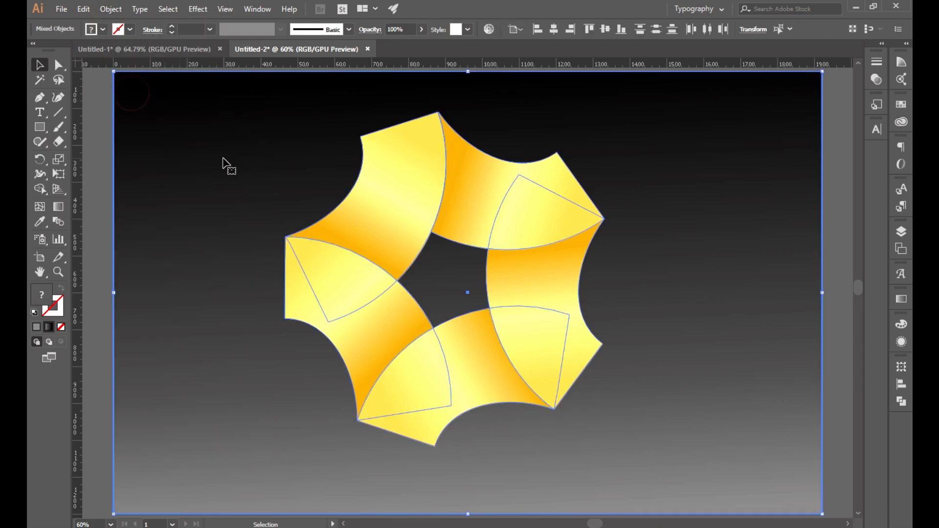
{"action": "left_click", "coordinate": [98, 126]}
Step: Lock only the background rectangle
{"action": "left_click", "coordinate": [187, 148]}
{"action": "left_click", "coordinate": [110, 9]}
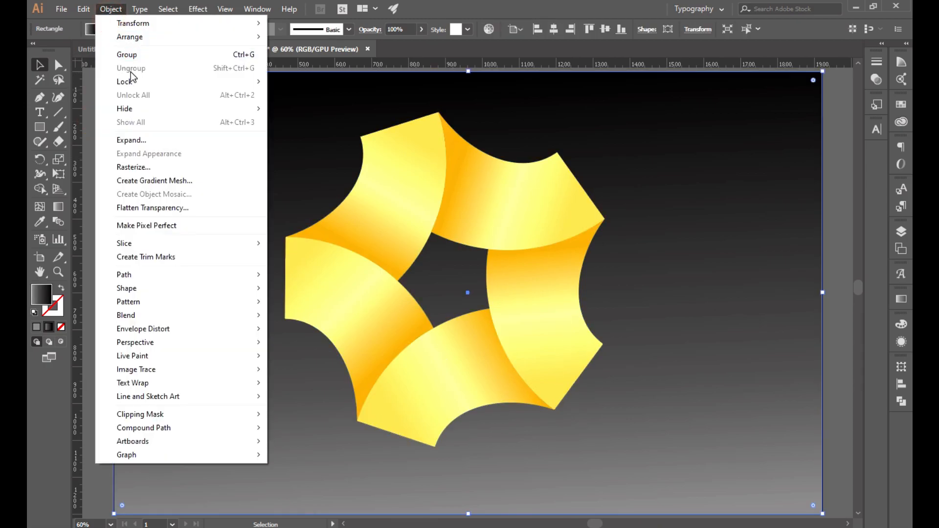